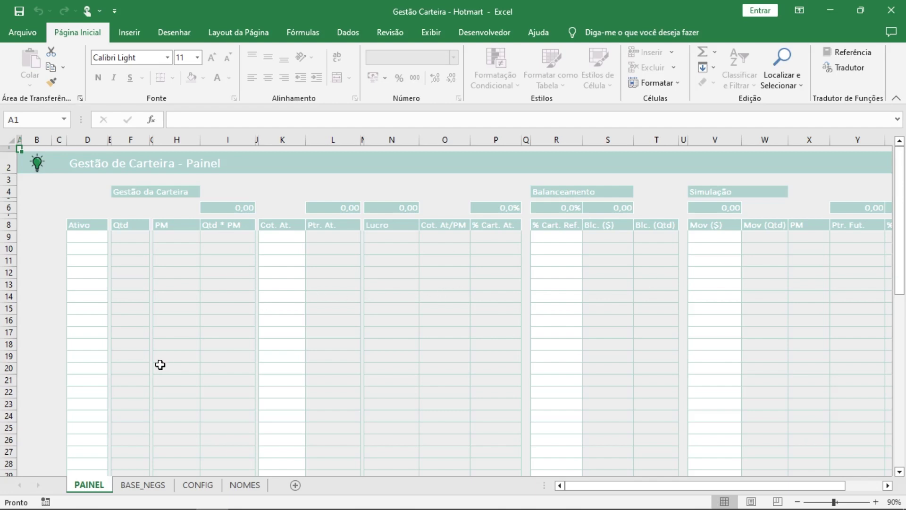
# Step: Look through the BASE_NEGS, CONFIG and NOMES sheets, and examine the Ativo column on the PAINEL sheet
pyautogui.click(141, 485)
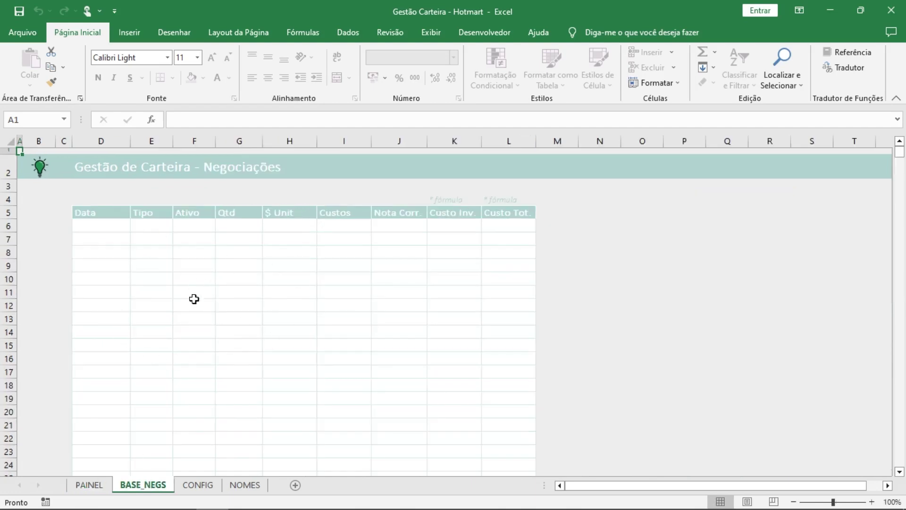
pyautogui.click(198, 485)
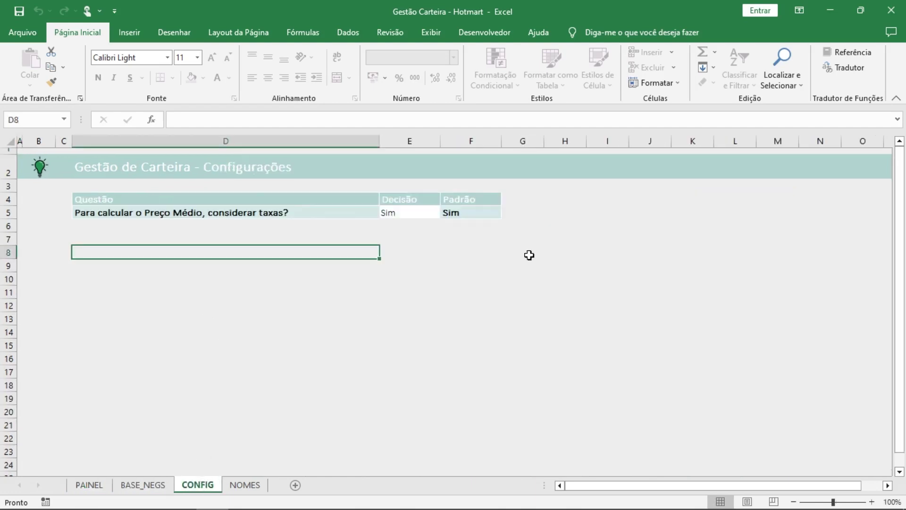
pyautogui.click(245, 485)
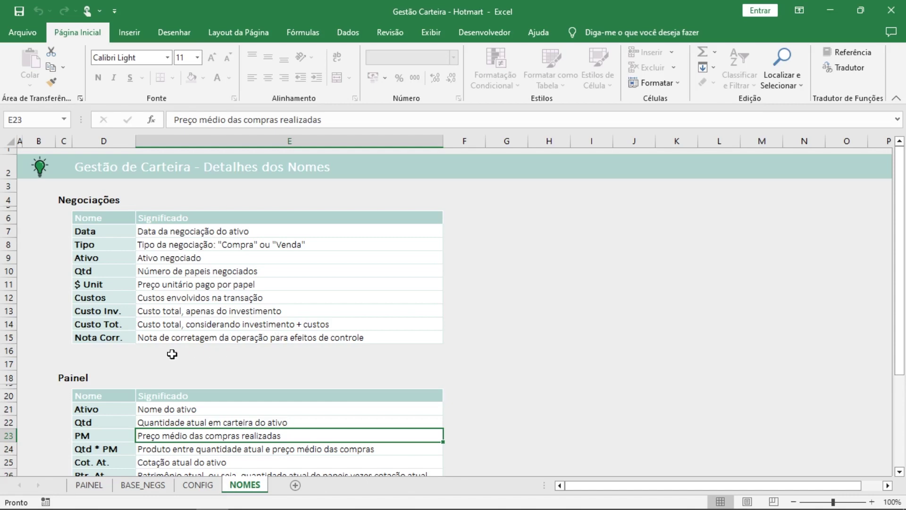
pyautogui.click(92, 484)
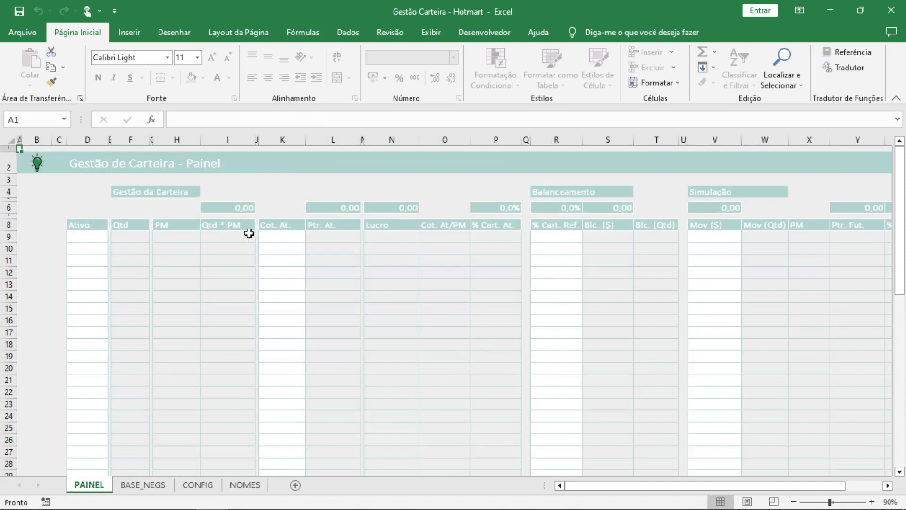
pyautogui.moveTo(85, 234); pyautogui.dragTo(91, 399)
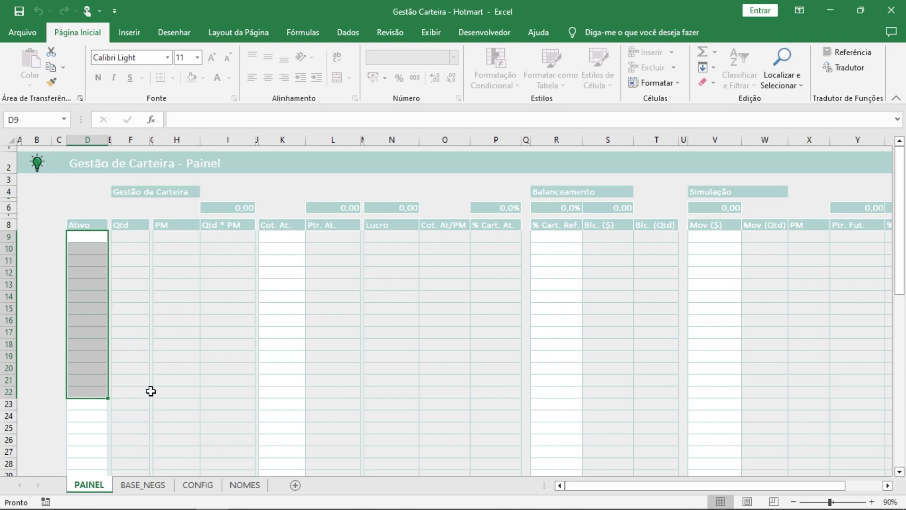
# Step: Examine the Ativo selection list and the Nota Corr. column in the first BASE_NEGS row, and return to PAINEL
pyautogui.click(147, 485)
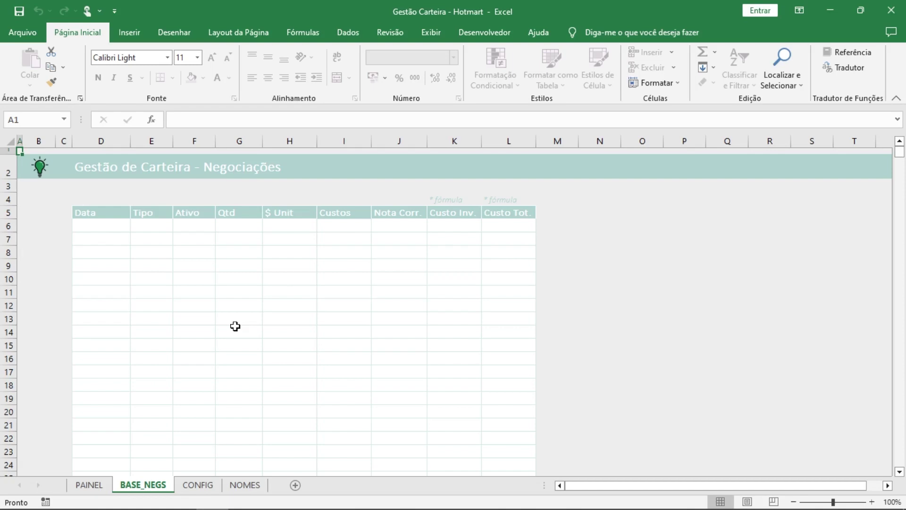
pyautogui.click(205, 225)
pyautogui.click(222, 226)
pyautogui.press('Escape')
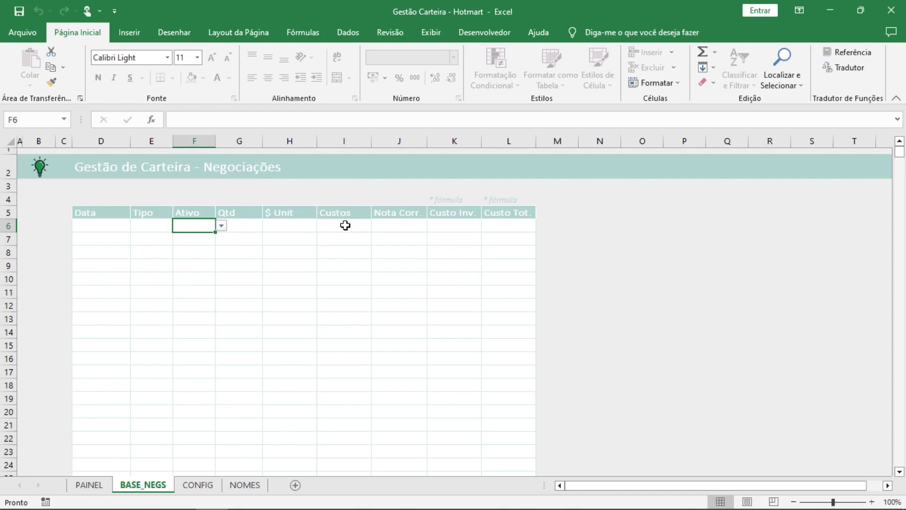
pyautogui.click(391, 229)
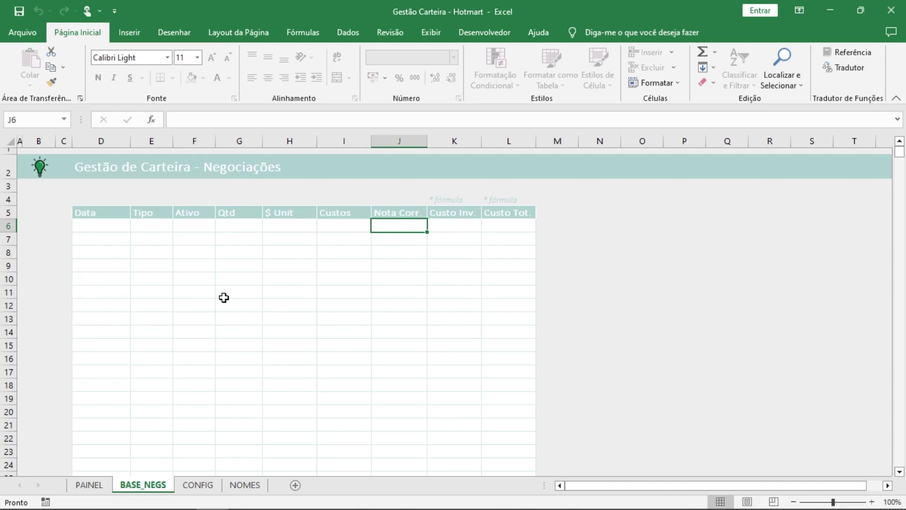
pyautogui.click(89, 485)
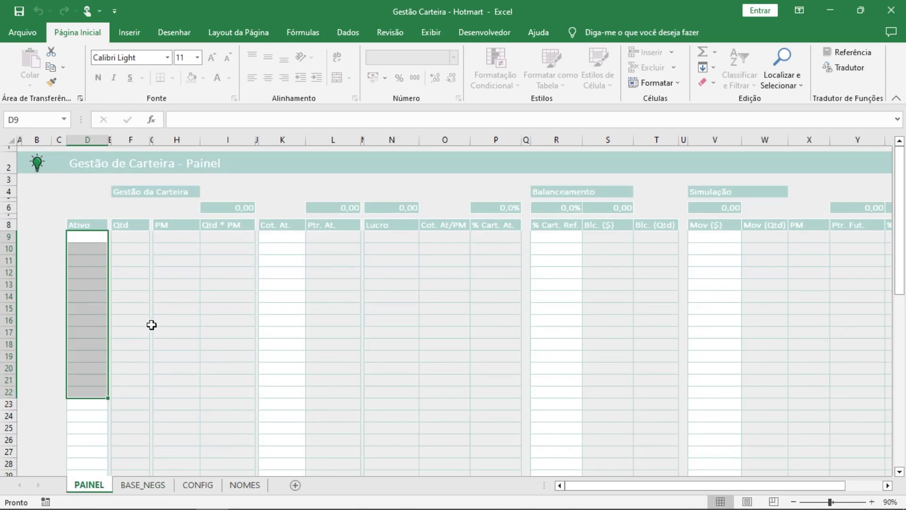
# Step: Inspect the Decisão options for the average price taxes question on the CONFIG sheet
pyautogui.click(198, 485)
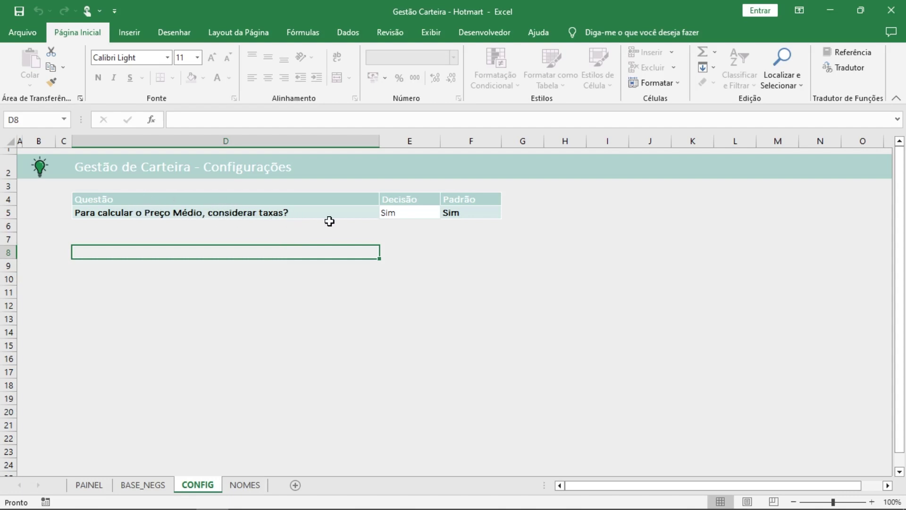
pyautogui.click(427, 215)
pyautogui.click(446, 212)
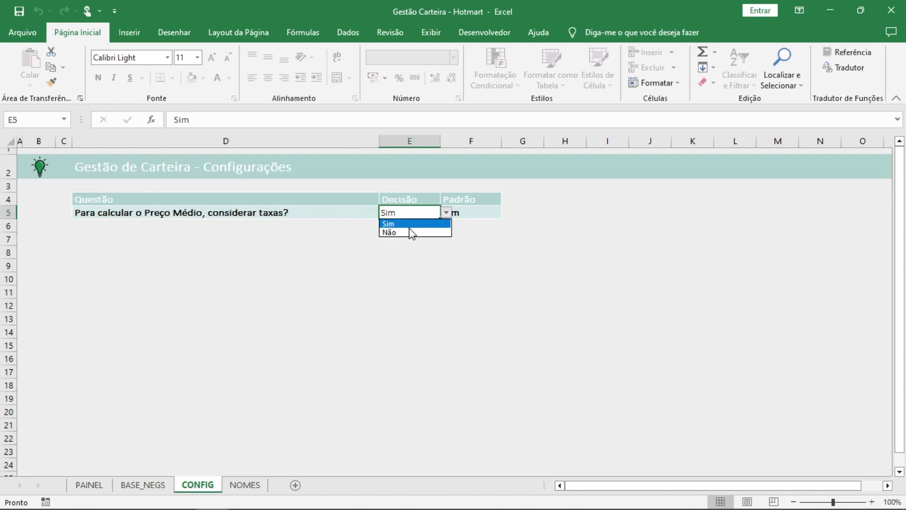
pyautogui.click(461, 214)
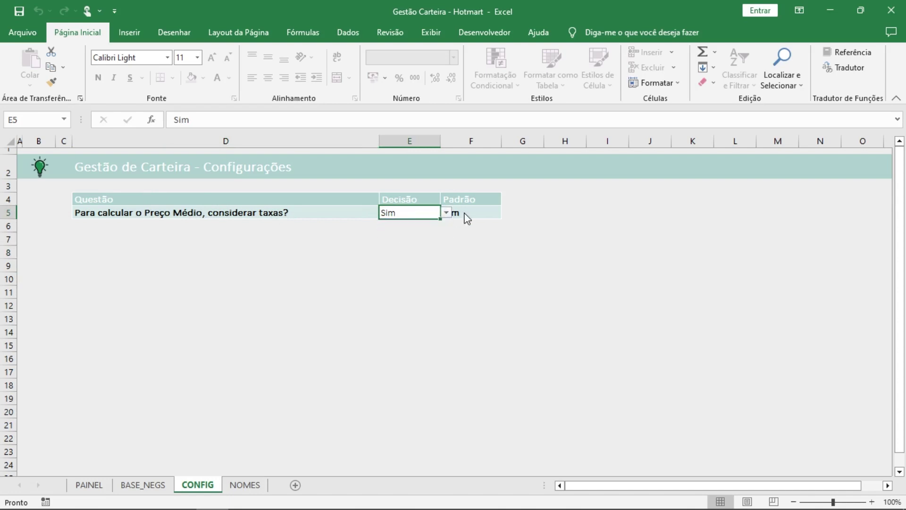
# Step: Clear the Decisão answer for the taxes question, check its Padrão value, and undo the deletion
pyautogui.press('Delete')
pyautogui.click(309, 202)
pyautogui.click(474, 213)
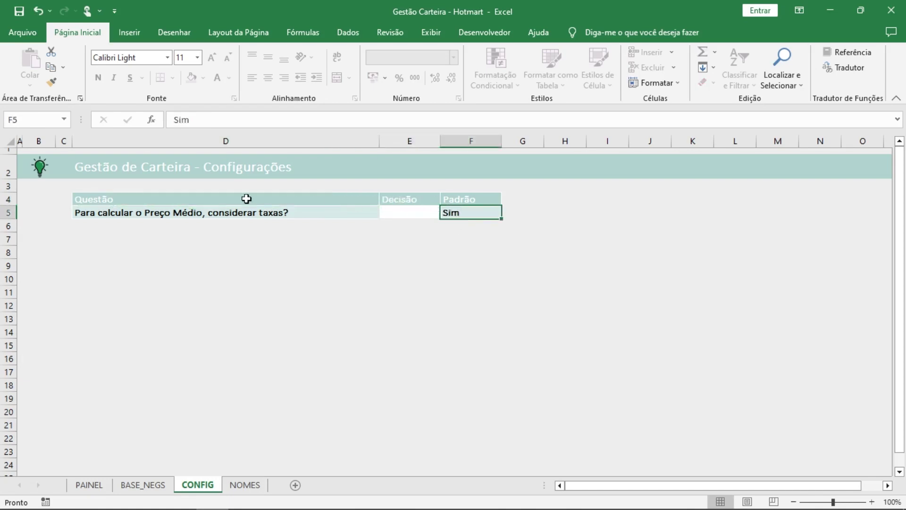
pyautogui.hotkey('ctrl', 'z')
pyautogui.press('BackSpace')
pyautogui.press('Escape')
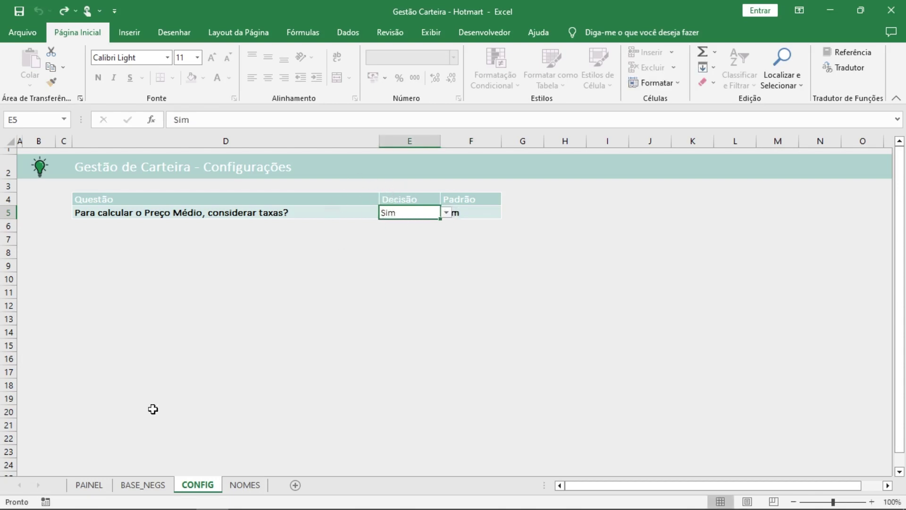
# Step: Read the column name definitions for Negociações and Painel on the NOMES sheet
pyautogui.click(97, 487)
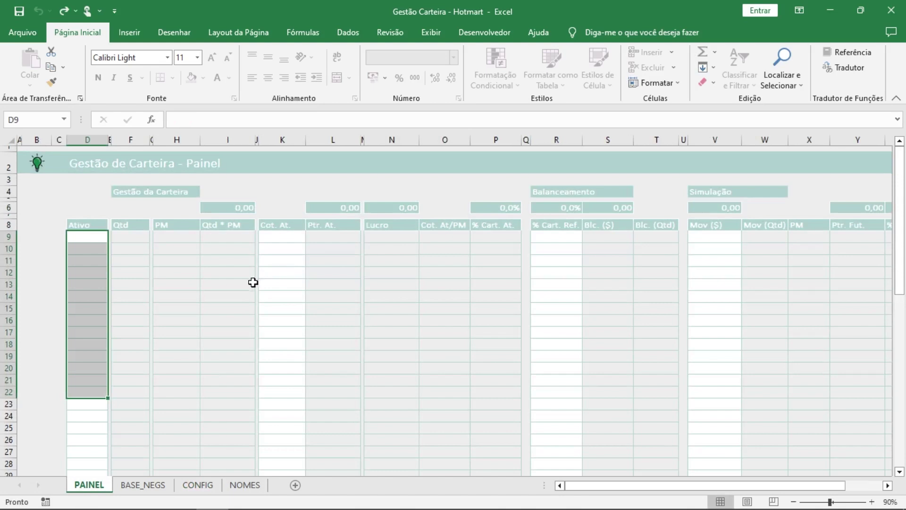
pyautogui.click(244, 485)
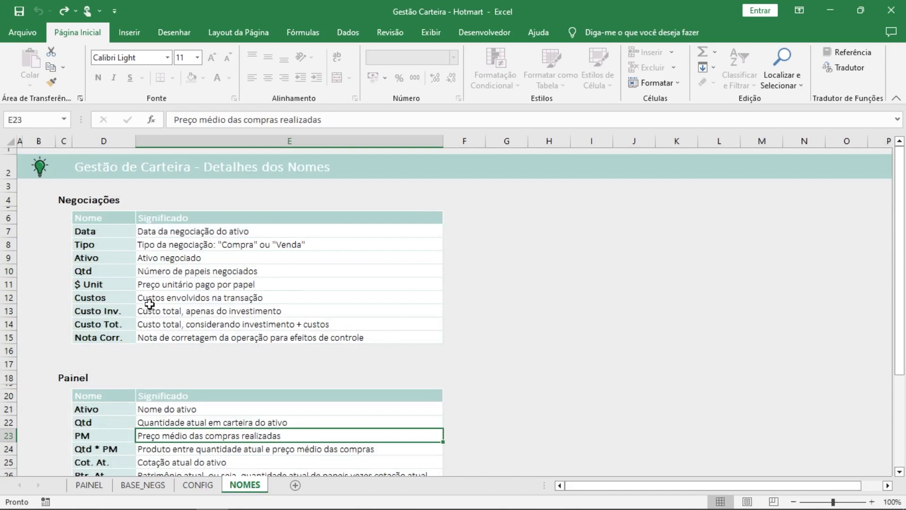
pyautogui.click(144, 485)
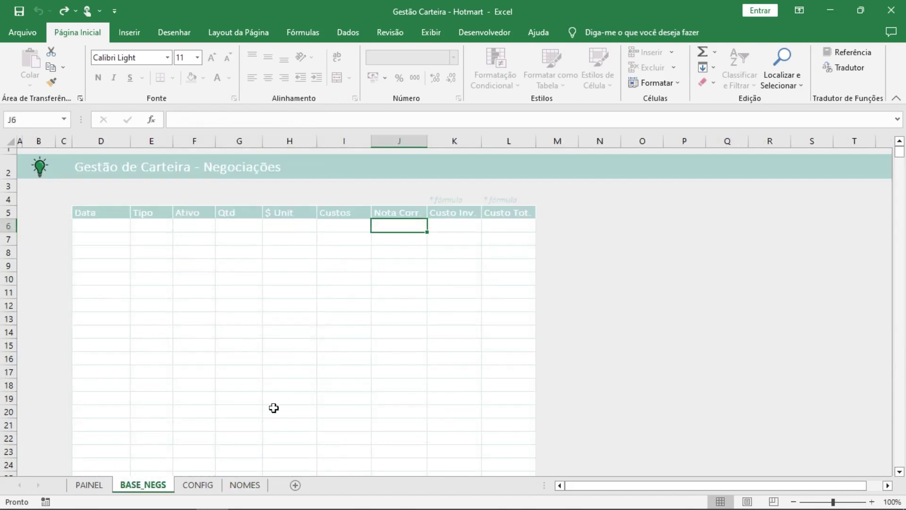
pyautogui.click(245, 485)
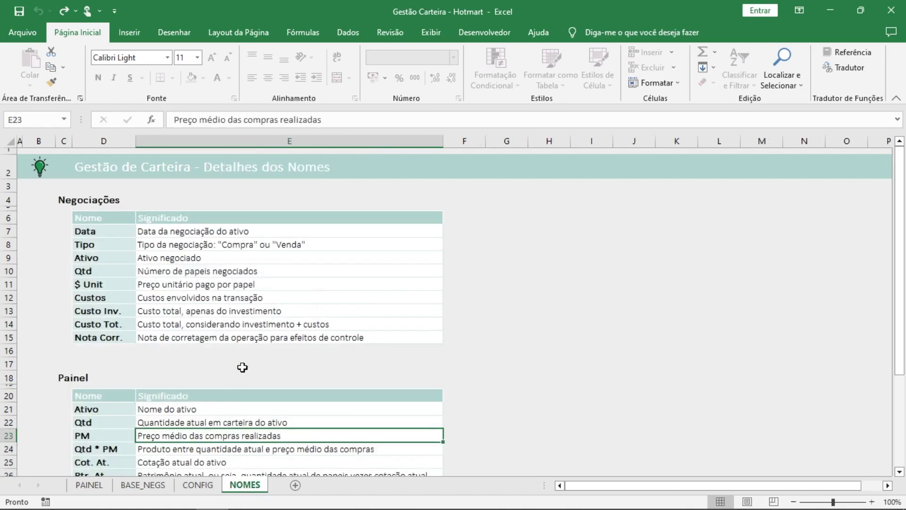
pyautogui.scroll(-4, 242, 366)
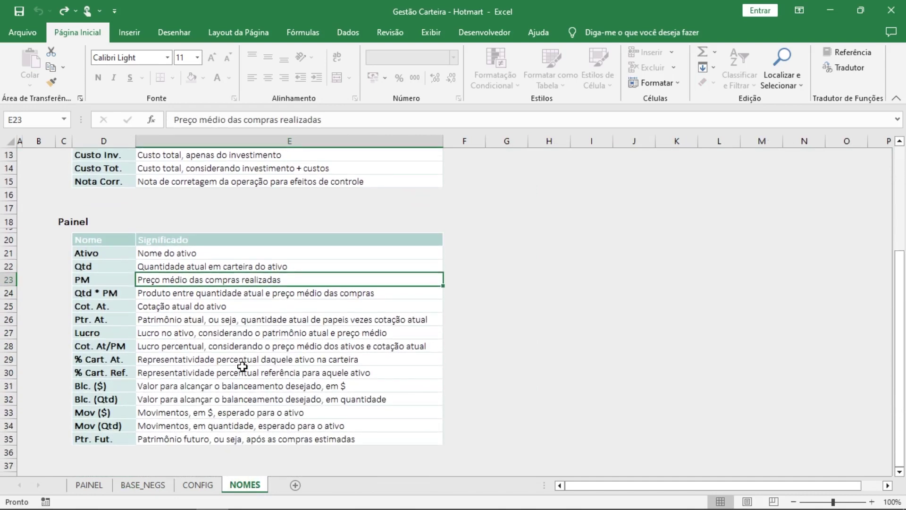
pyautogui.scroll(4, 242, 367)
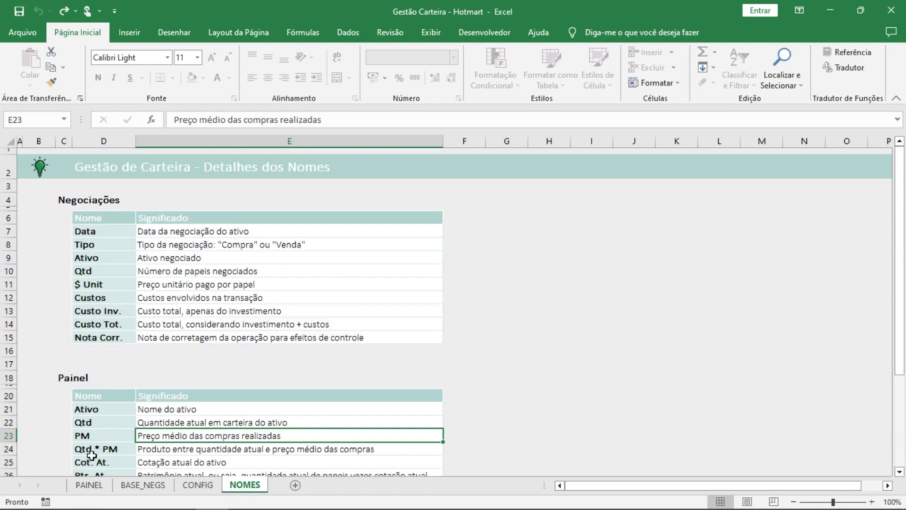
# Step: Compare the PAINEL Ativo column with the BASE_NEGS entry columns and the asset choices in the first trade row
pyautogui.click(88, 485)
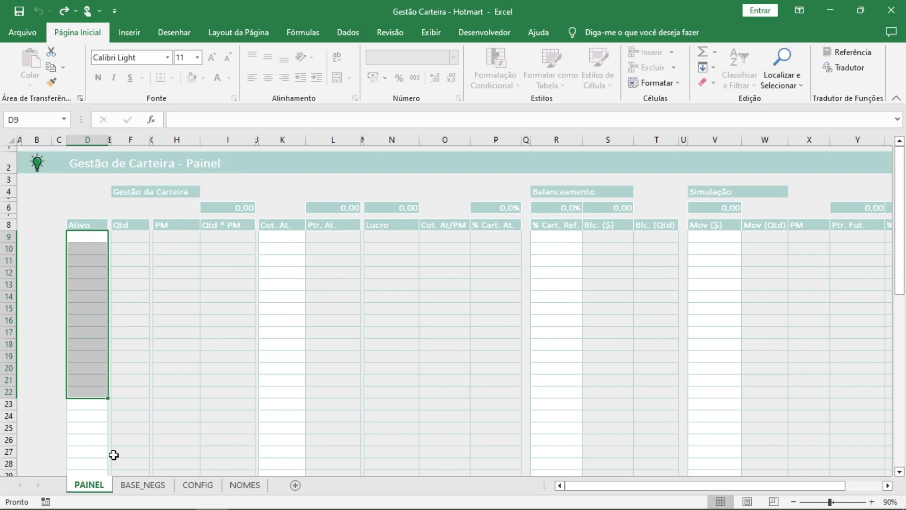
pyautogui.click(88, 236)
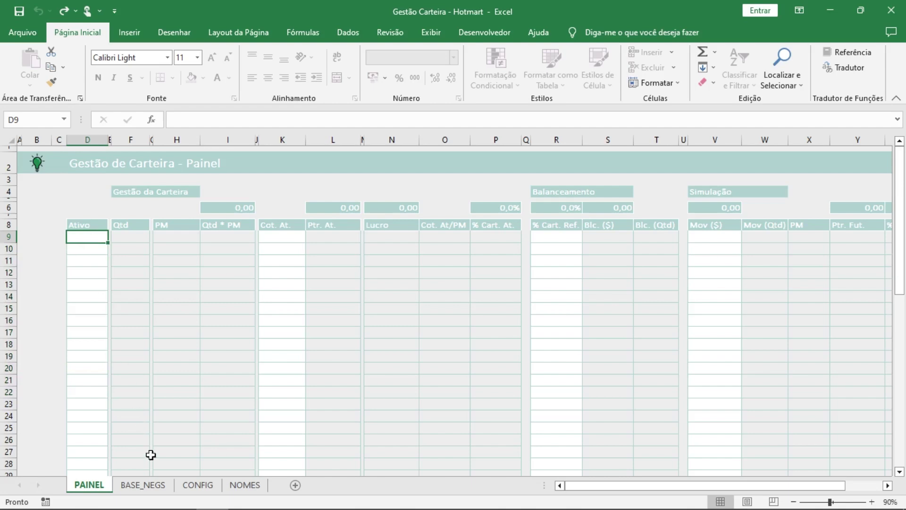
pyautogui.click(146, 485)
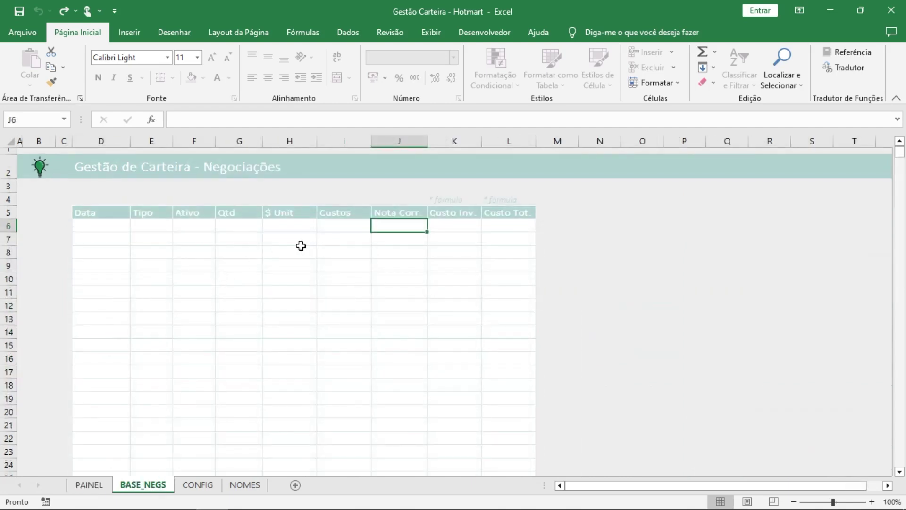
pyautogui.click(87, 484)
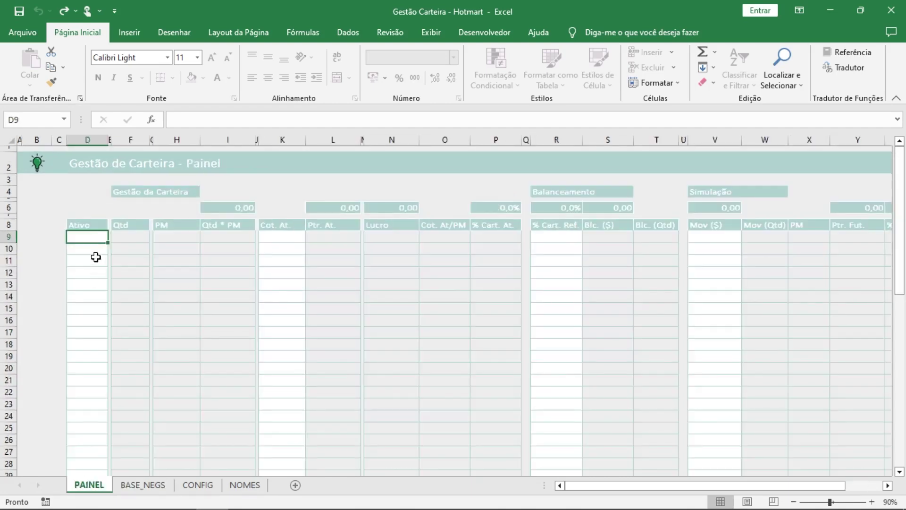
pyautogui.moveTo(91, 239); pyautogui.dragTo(95, 396)
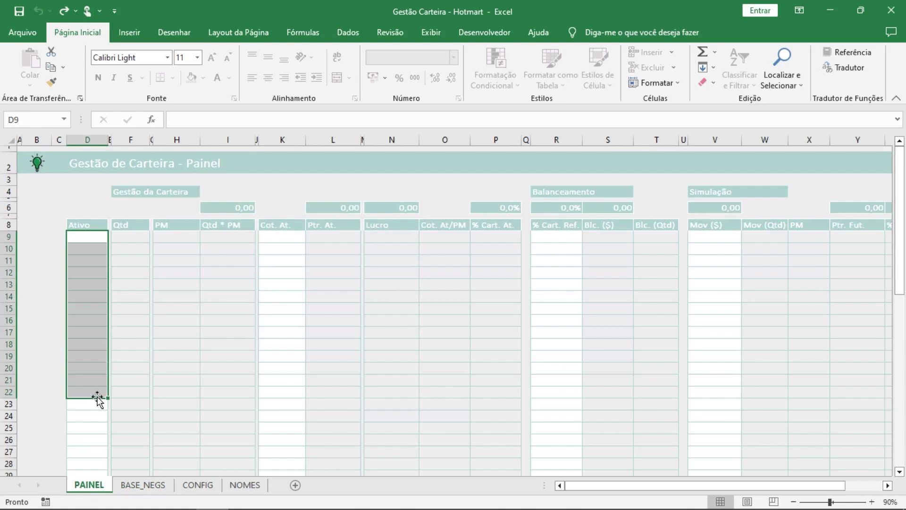
pyautogui.click(125, 484)
pyautogui.moveTo(103, 226); pyautogui.dragTo(519, 225)
pyautogui.click(207, 227)
pyautogui.click(221, 225)
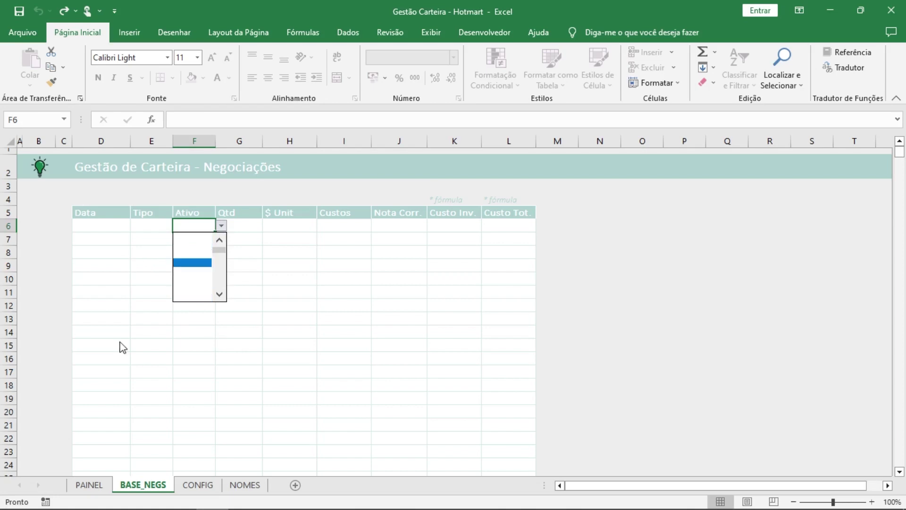
# Step: Enter GRND3 as the first asset in the Ativo column of the PAINEL sheet
pyautogui.click(82, 486)
pyautogui.click(87, 239)
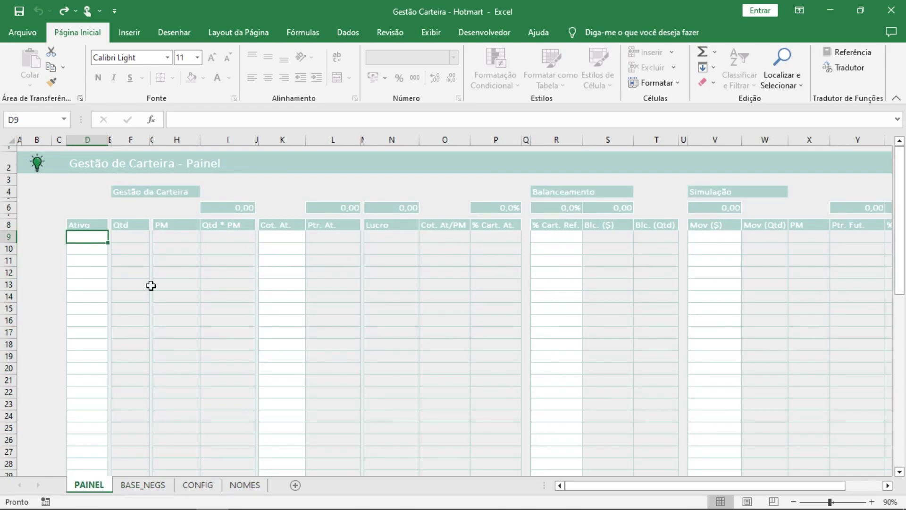
pyautogui.write('GRND3')
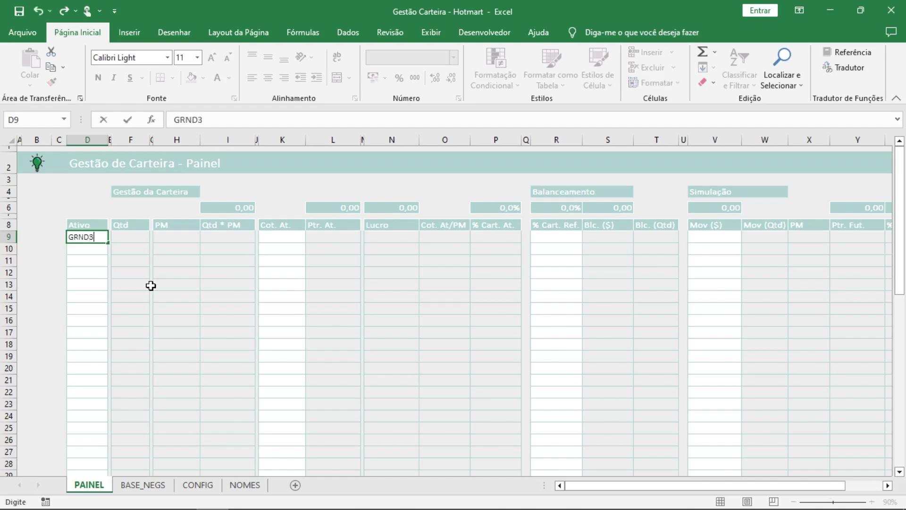
pyautogui.press('Return')
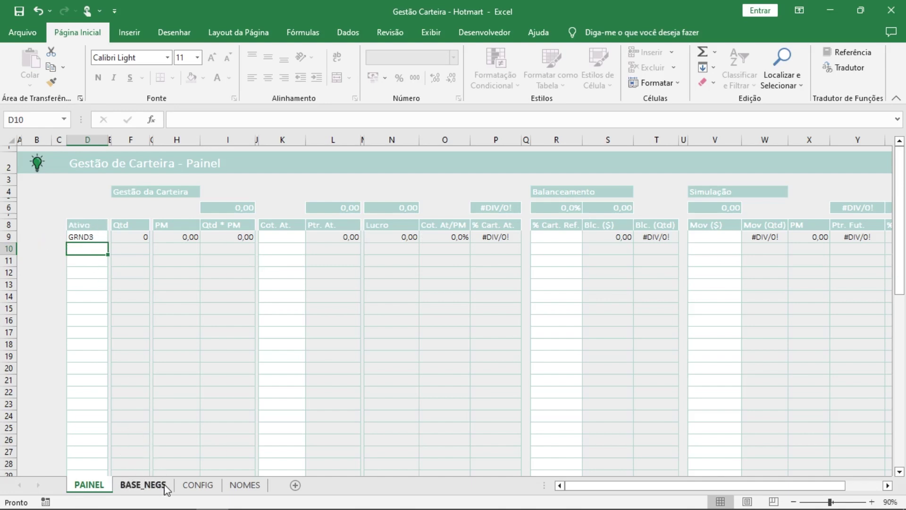
# Step: Choose GRND3 as the Ativo in the first trade row of the BASE_NEGS sheet
pyautogui.click(143, 484)
pyautogui.click(221, 226)
pyautogui.click(219, 239)
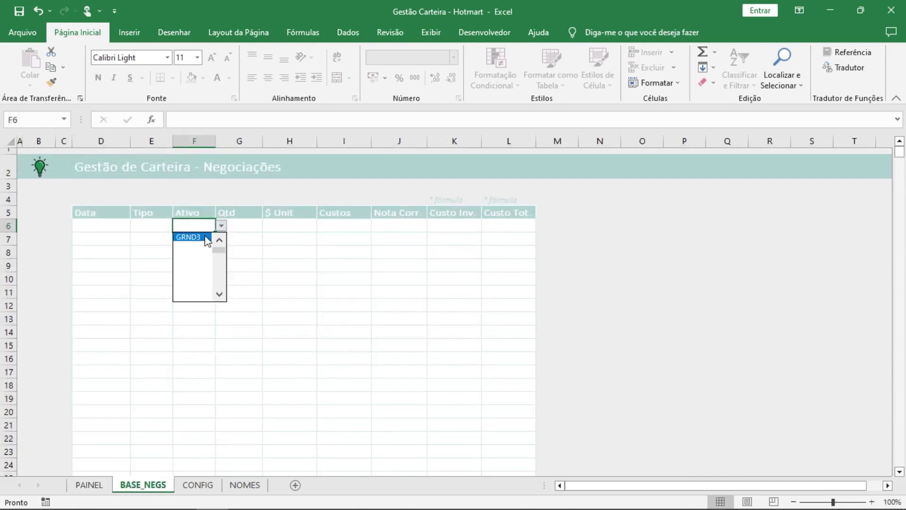
pyautogui.click(198, 236)
pyautogui.click(244, 227)
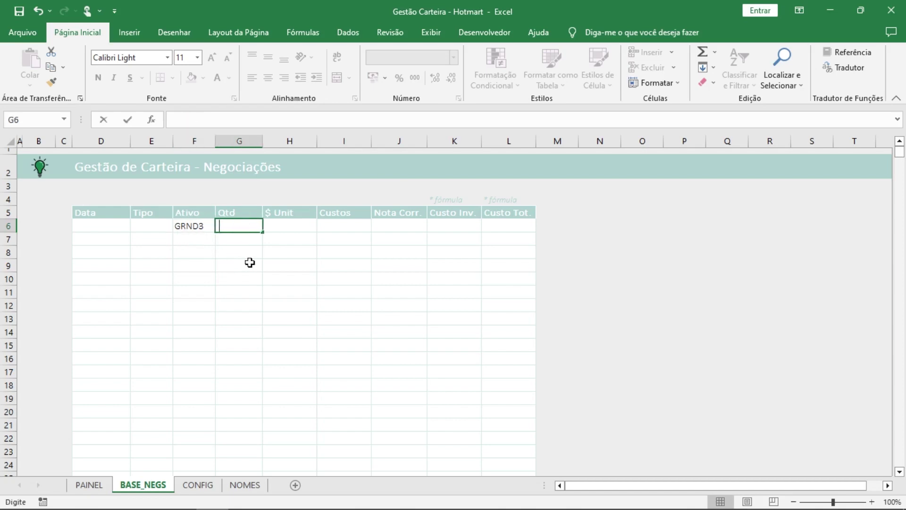
# Step: Check the asset choices for the first BASE_NEGS trade against the Ativo column on the PAINEL sheet
pyautogui.click(88, 485)
pyautogui.moveTo(89, 236); pyautogui.dragTo(84, 372)
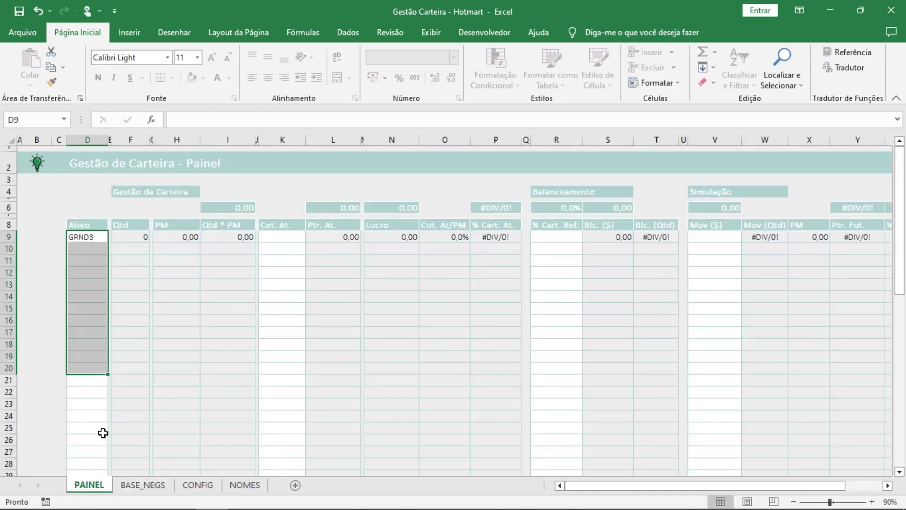
pyautogui.click(152, 485)
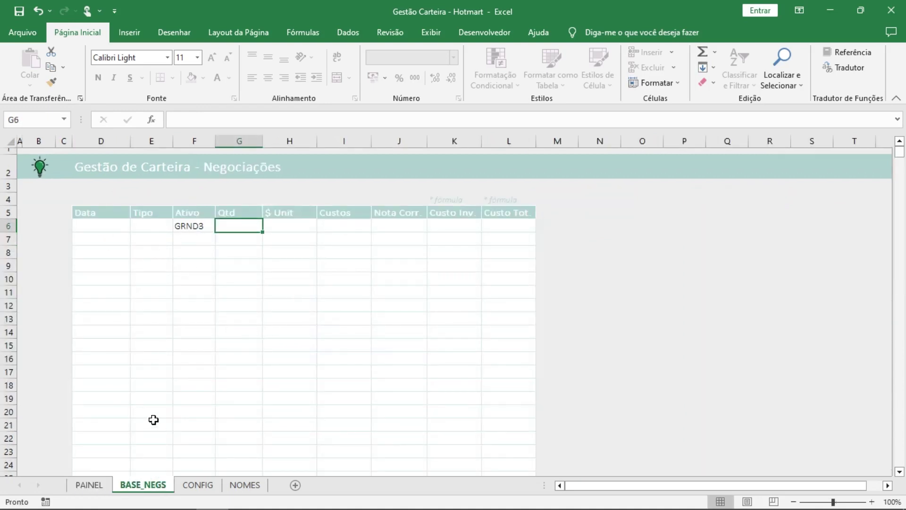
pyautogui.click(100, 487)
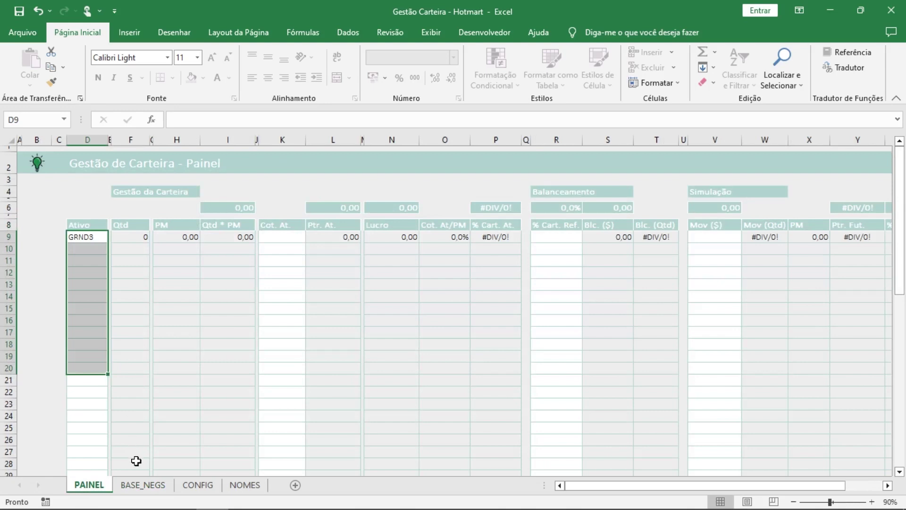
pyautogui.click(144, 485)
pyautogui.click(204, 225)
pyautogui.click(221, 225)
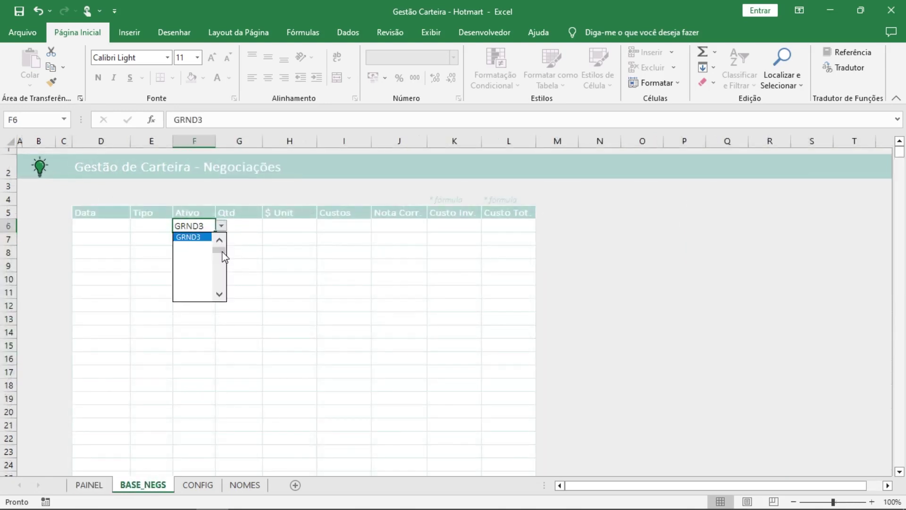
# Step: Review the entry columns from Data to Custo Tot. across the first two trade rows of BASE_NEGS
pyautogui.press('Escape')
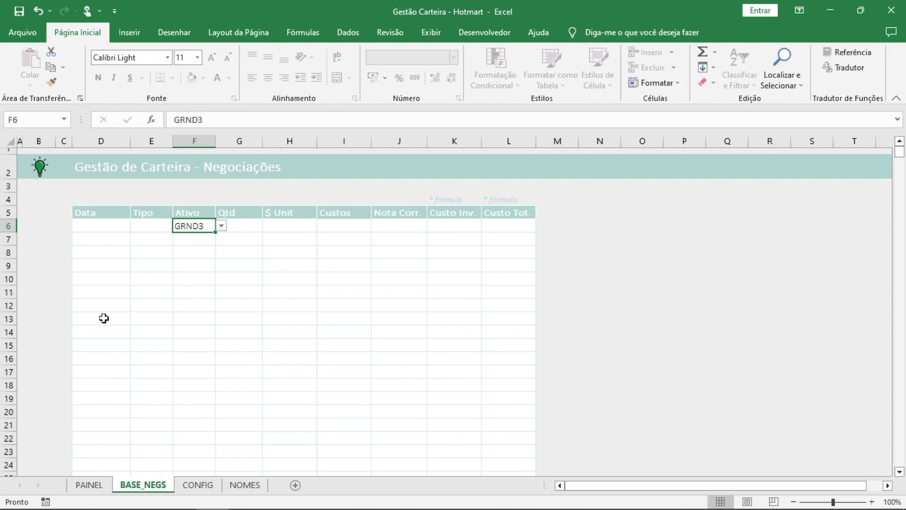
pyautogui.moveTo(104, 226); pyautogui.dragTo(378, 216)
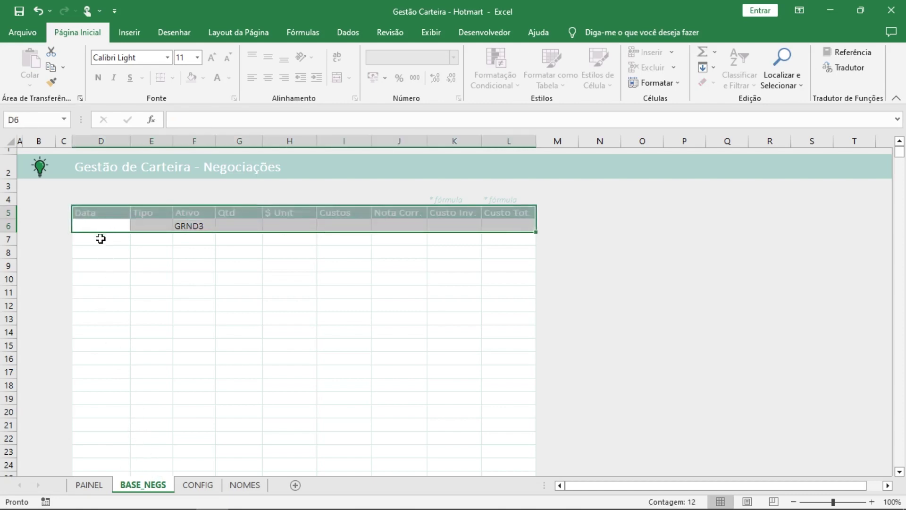
pyautogui.moveTo(99, 238); pyautogui.dragTo(519, 238)
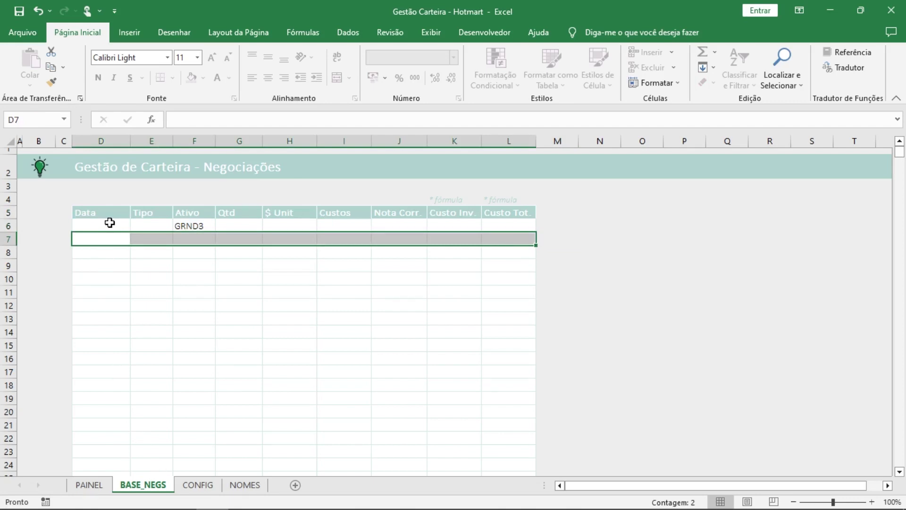
pyautogui.moveTo(111, 237); pyautogui.dragTo(509, 239)
pyautogui.moveTo(239, 223); pyautogui.dragTo(283, 222)
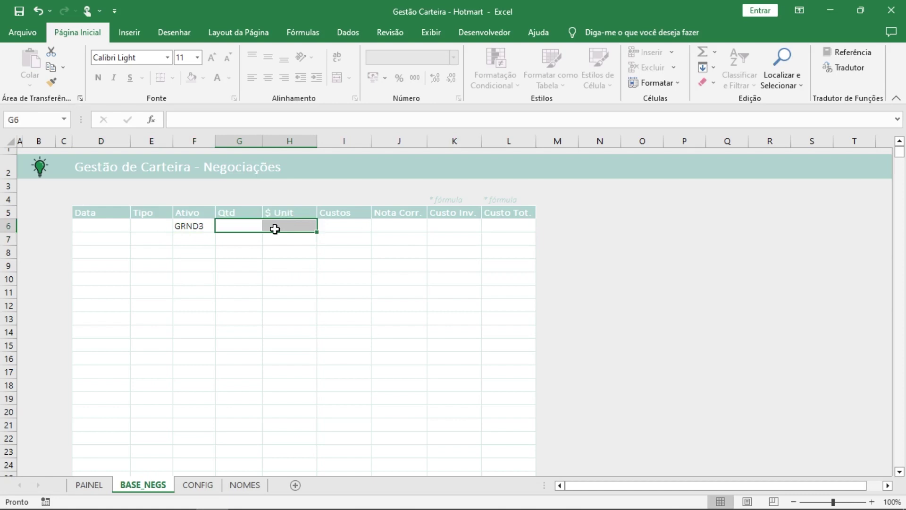
pyautogui.moveTo(120, 240); pyautogui.dragTo(531, 238)
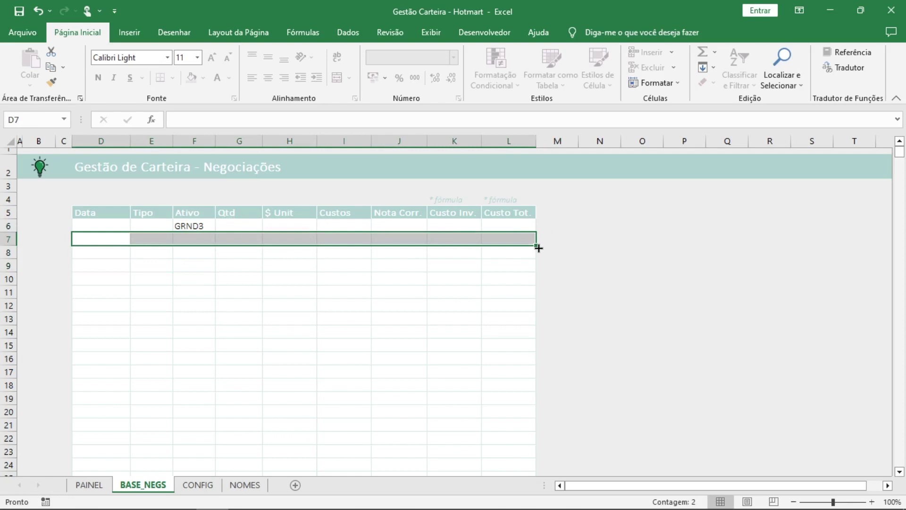
pyautogui.moveTo(112, 223); pyautogui.dragTo(530, 222)
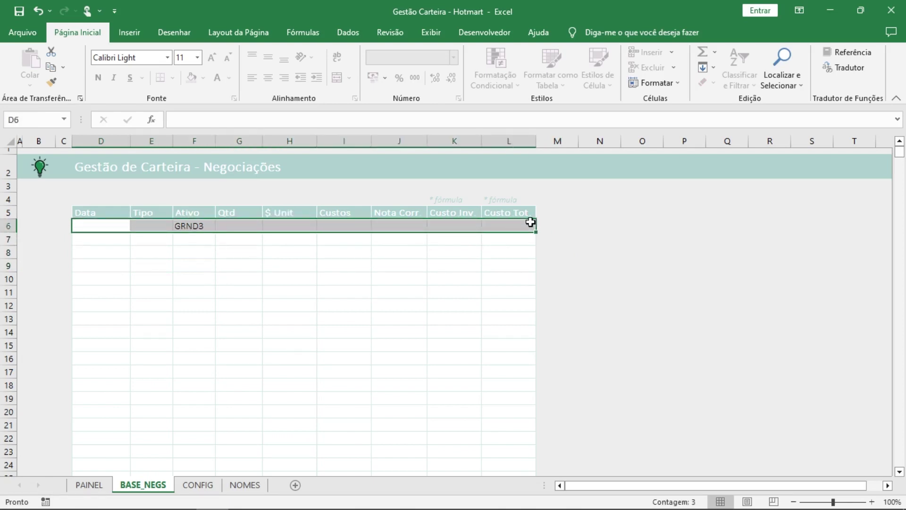
# Step: Date the first BASE_NEGS trade 05/02/2023 and set its Tipo to Compra
pyautogui.click(107, 227)
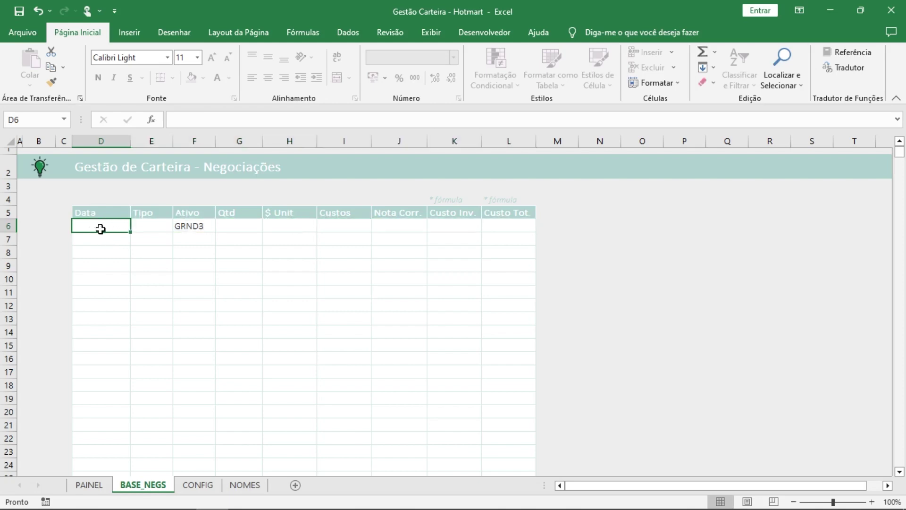
pyautogui.write('05/02/')
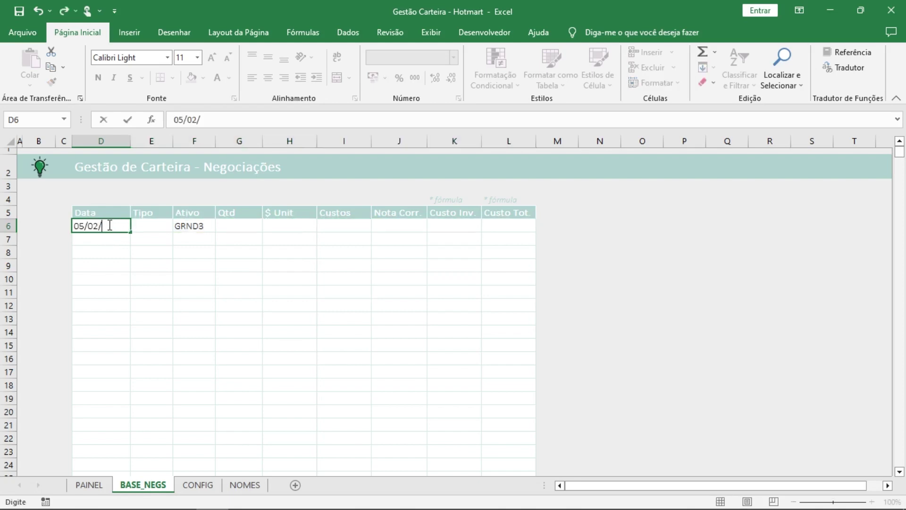
pyautogui.write('2023')
pyautogui.press('Return')
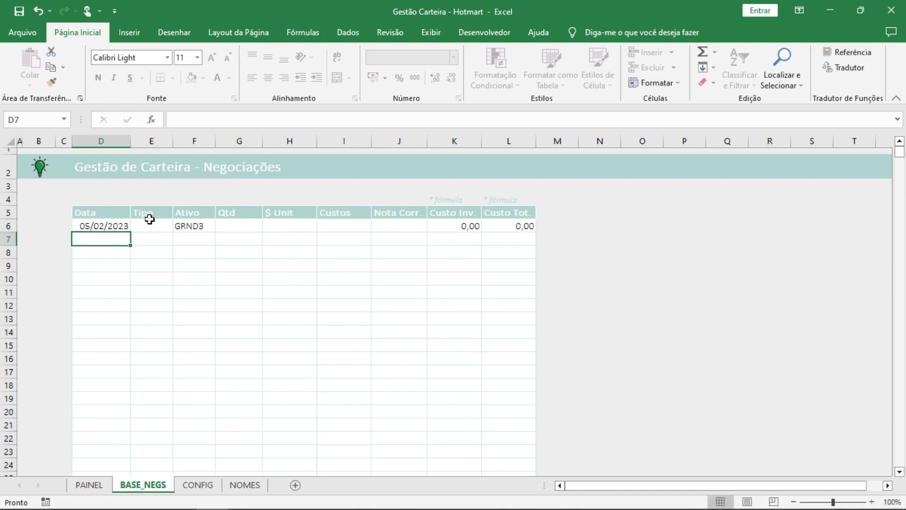
pyautogui.click(163, 225)
pyautogui.click(179, 226)
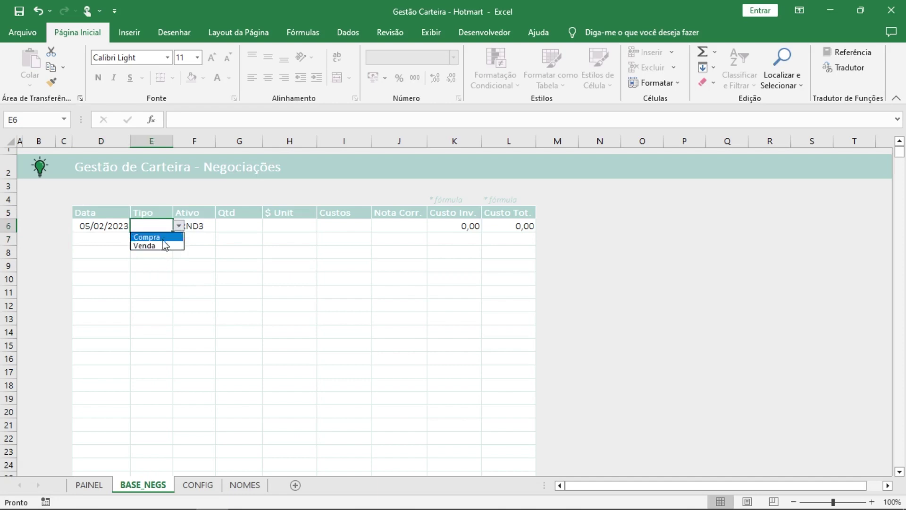
pyautogui.click(161, 238)
# Step: Enter a Qtd of 50 and a $ Unit of 8,50 for the GRND3 purchase
pyautogui.click(201, 225)
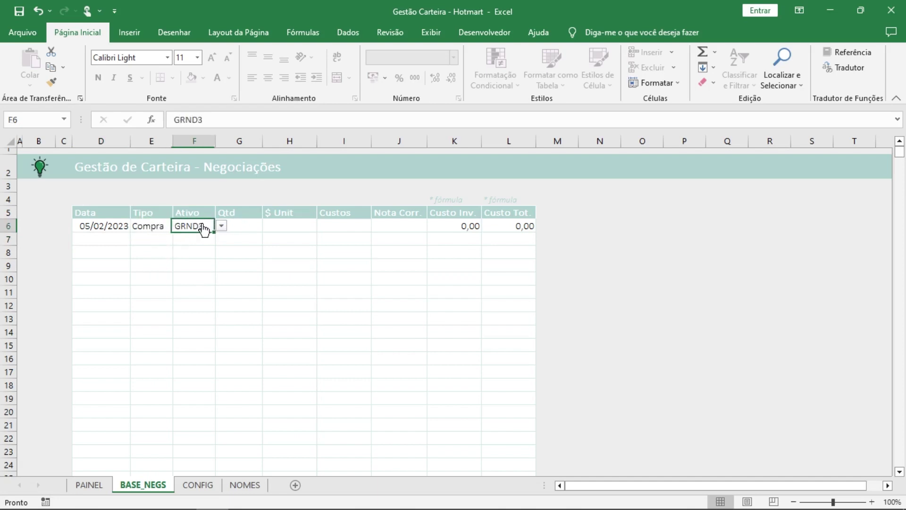
pyautogui.click(240, 226)
pyautogui.write('50')
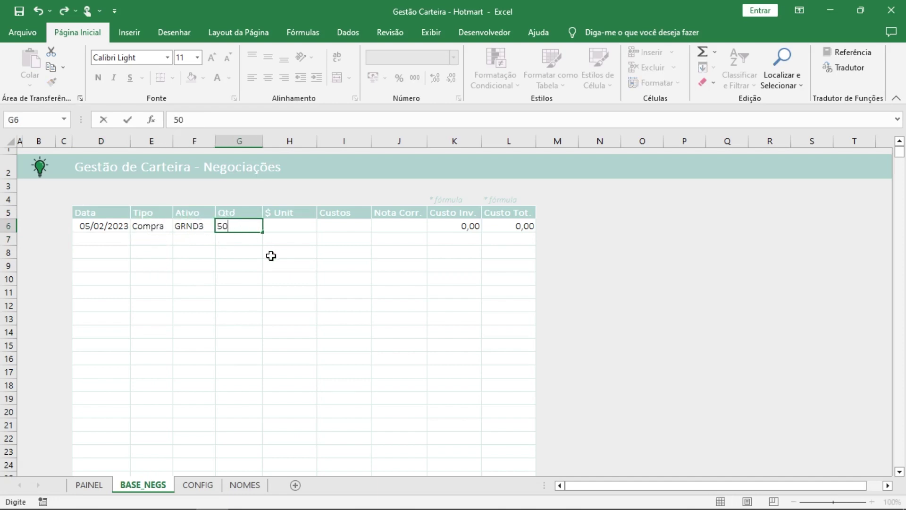
pyautogui.press('Tab')
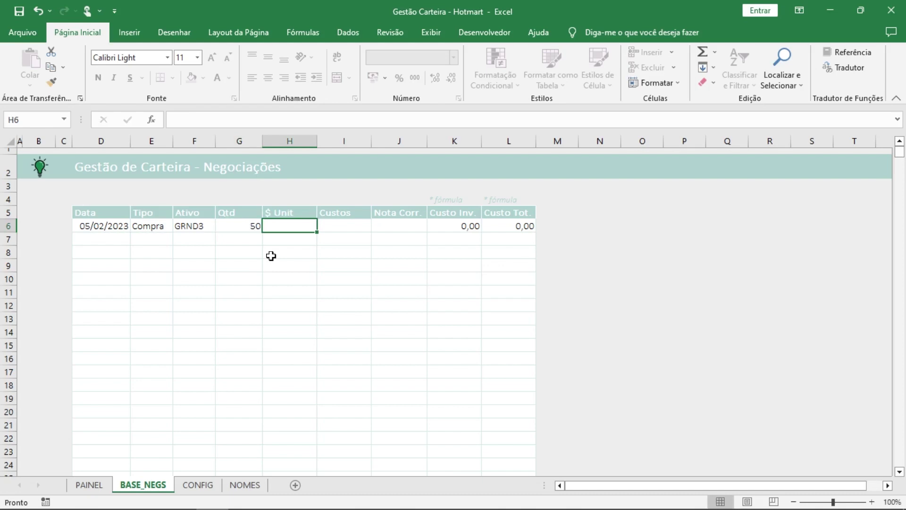
pyautogui.write('8,50')
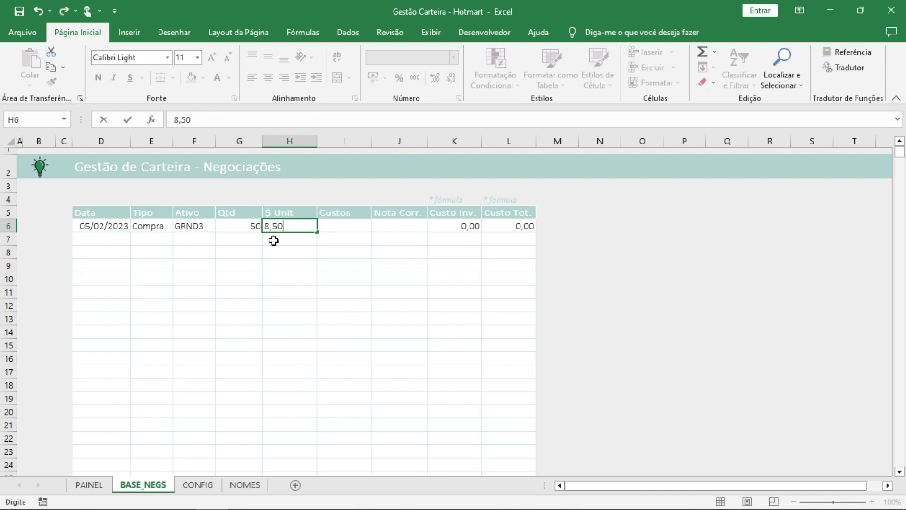
pyautogui.press('Tab')
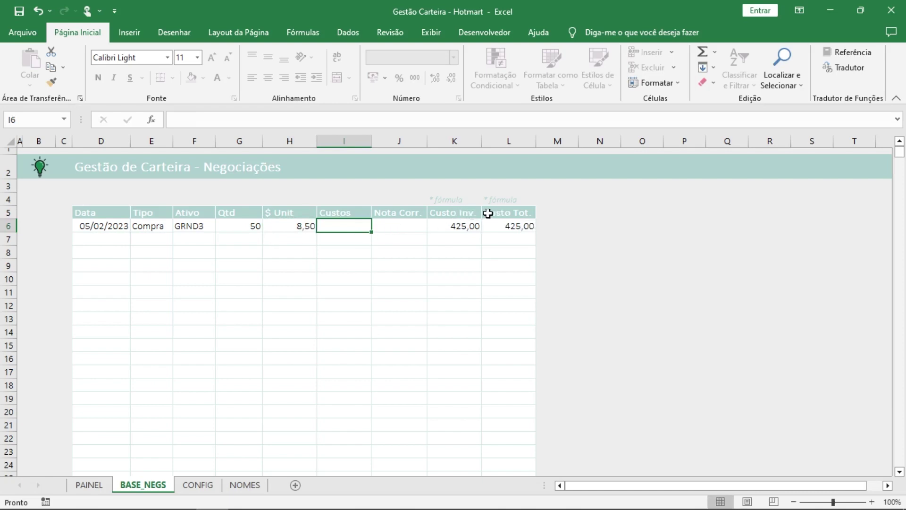
# Step: Examine the formula-driven Custo Inv. and Custo Tot. columns for the first trade
pyautogui.moveTo(460, 201); pyautogui.dragTo(496, 200)
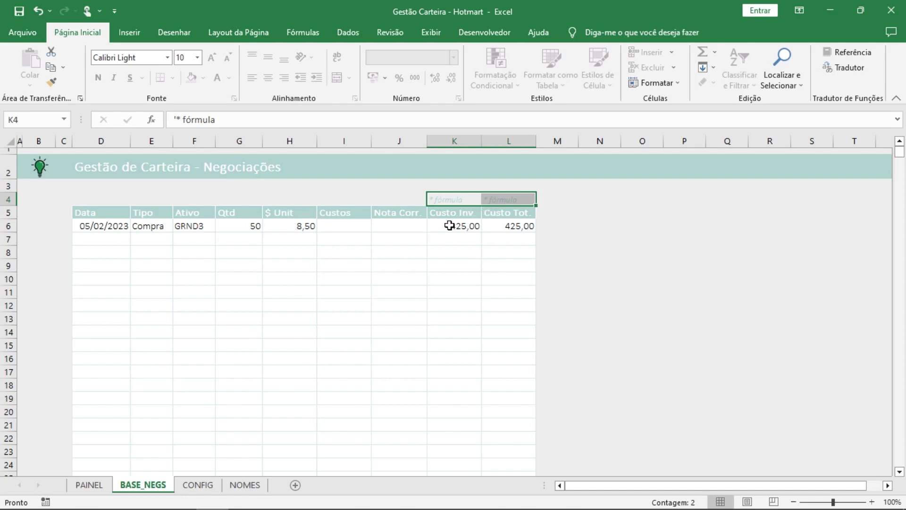
pyautogui.moveTo(449, 226); pyautogui.dragTo(508, 322)
pyautogui.click(473, 254)
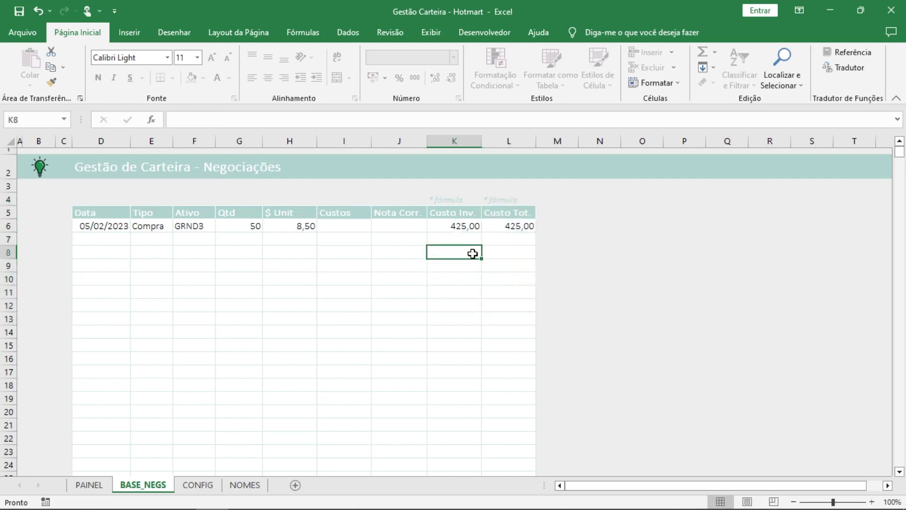
pyautogui.click(460, 225)
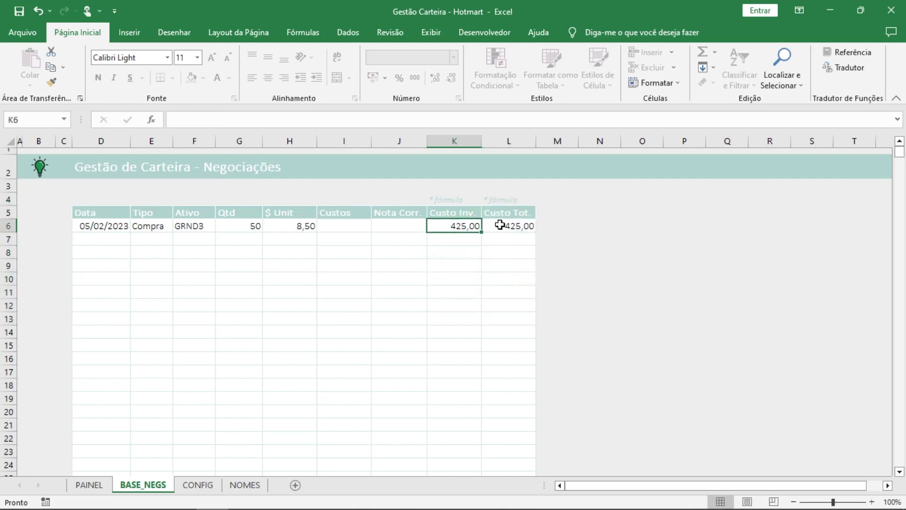
pyautogui.click(499, 225)
pyautogui.click(457, 225)
pyautogui.click(499, 224)
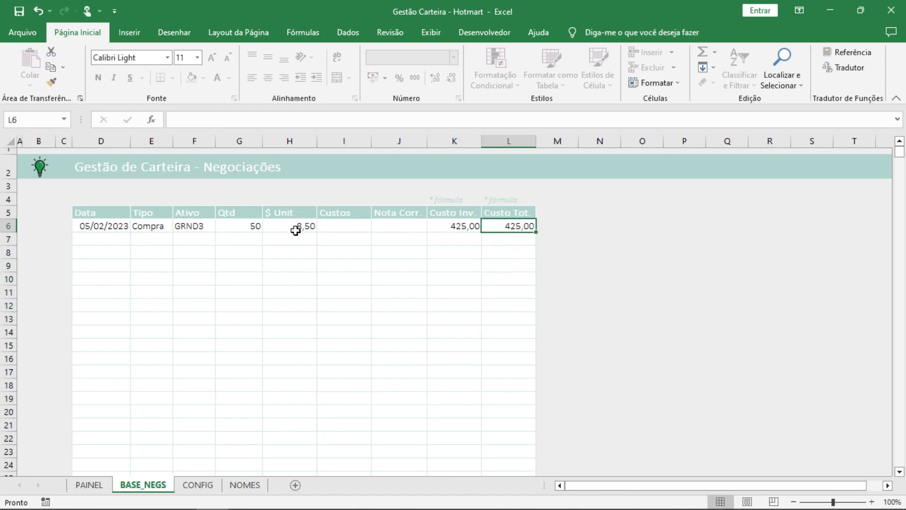
# Step: Enter 2,25 as the Custos and 5000 as the Nota Corr. of the GRND3 purchase
pyautogui.click(348, 227)
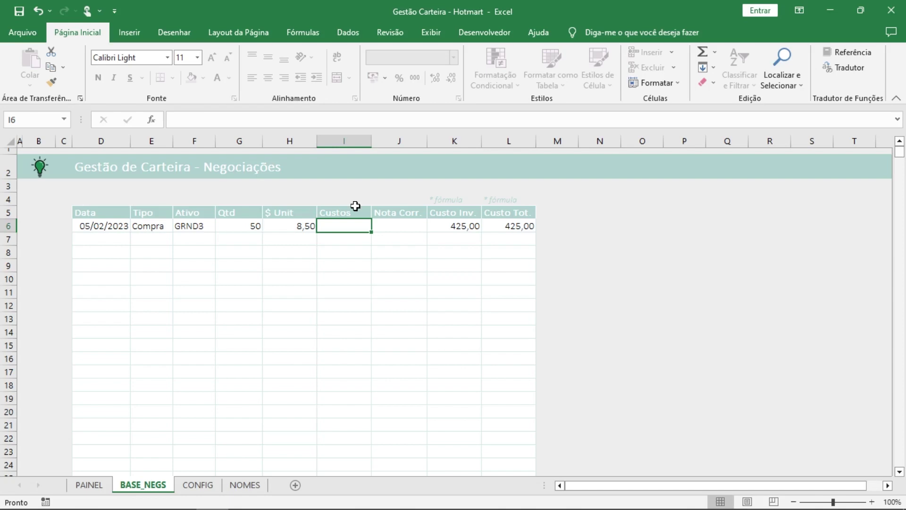
pyautogui.write('2,25')
pyautogui.press('Return')
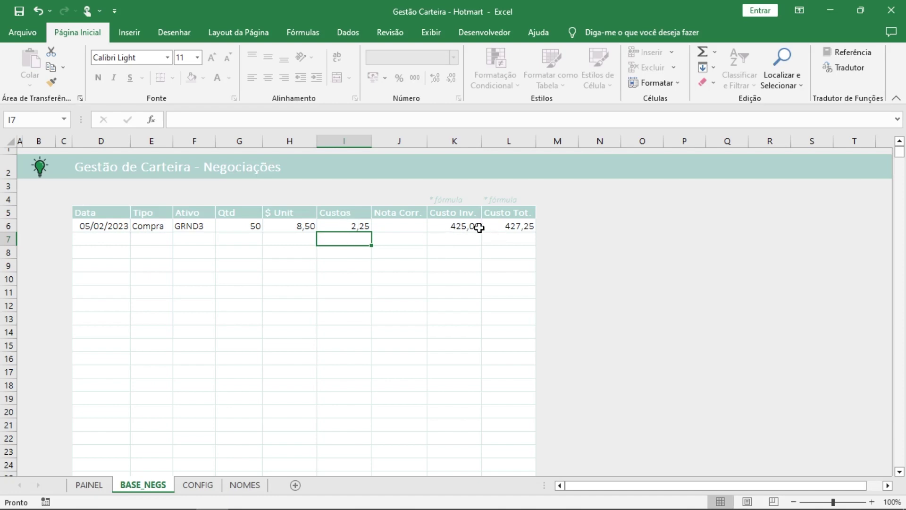
pyautogui.click(410, 227)
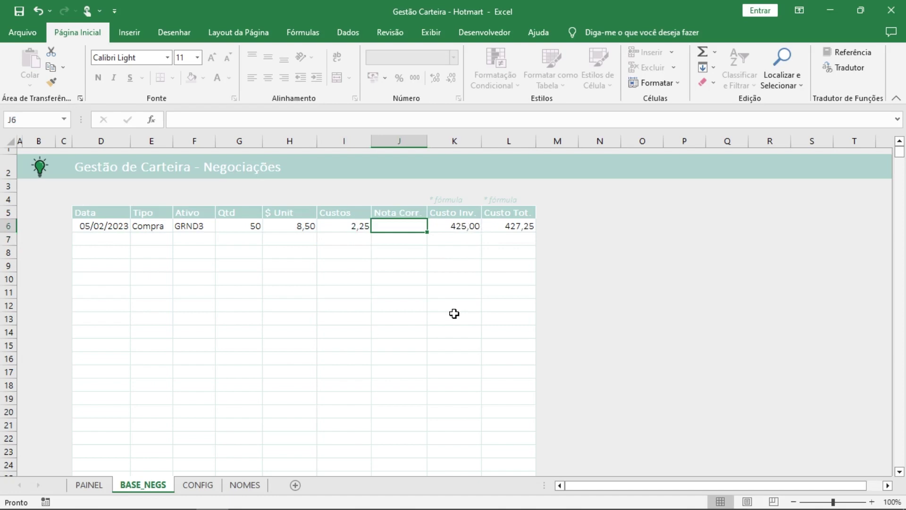
pyautogui.write('5000')
pyautogui.press('Return')
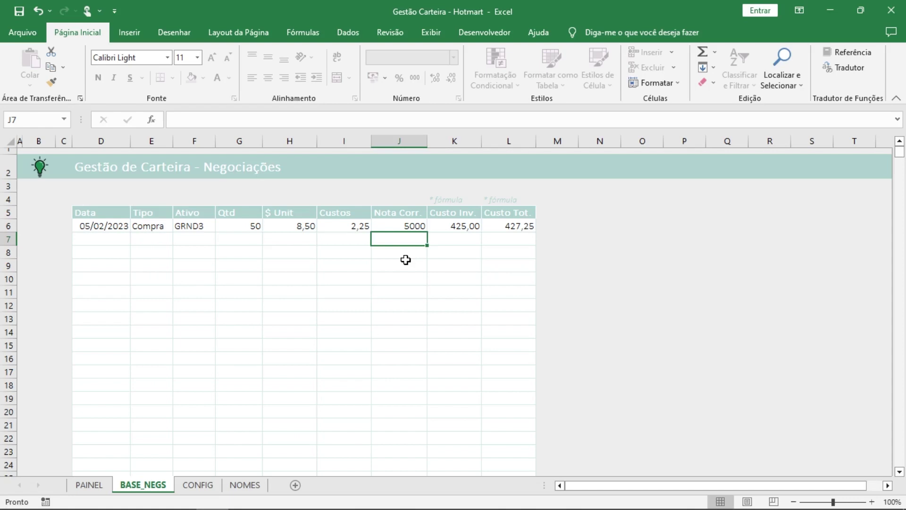
# Step: Compare the GRND3 quantity and average price on PAINEL with the BASE_NEGS trade and the fee setting on CONFIG
pyautogui.click(90, 484)
pyautogui.moveTo(121, 235); pyautogui.dragTo(206, 234)
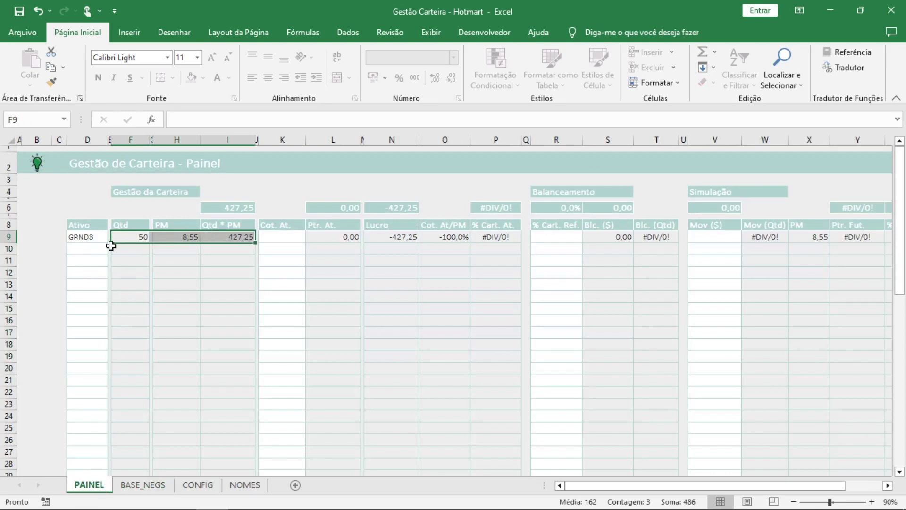
pyautogui.click(85, 240)
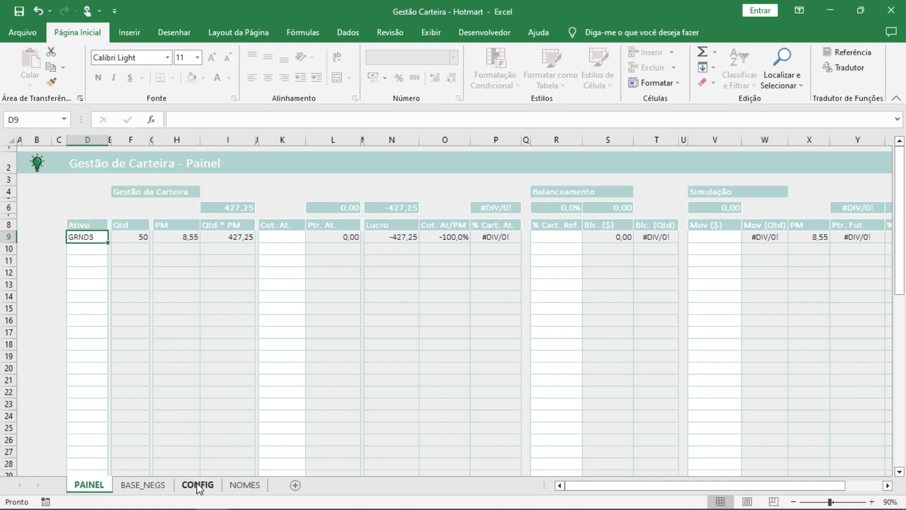
pyautogui.click(165, 486)
pyautogui.click(301, 217)
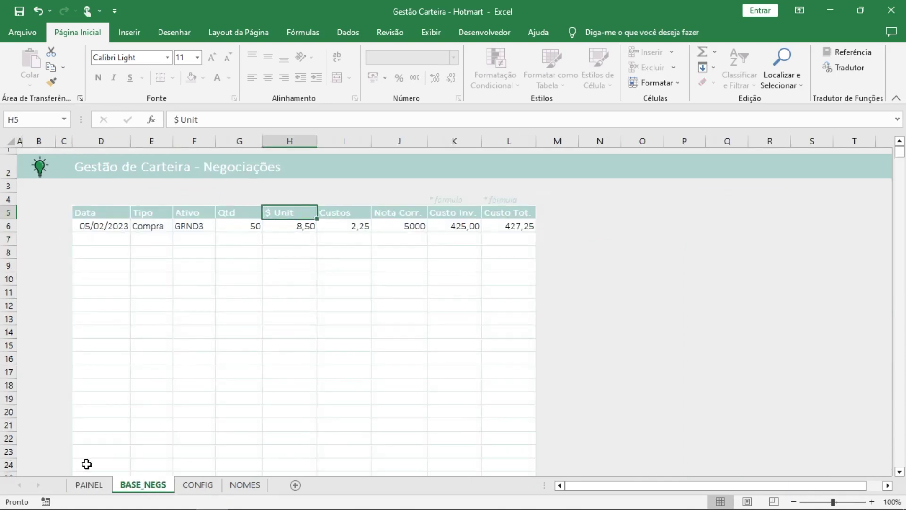
pyautogui.click(191, 485)
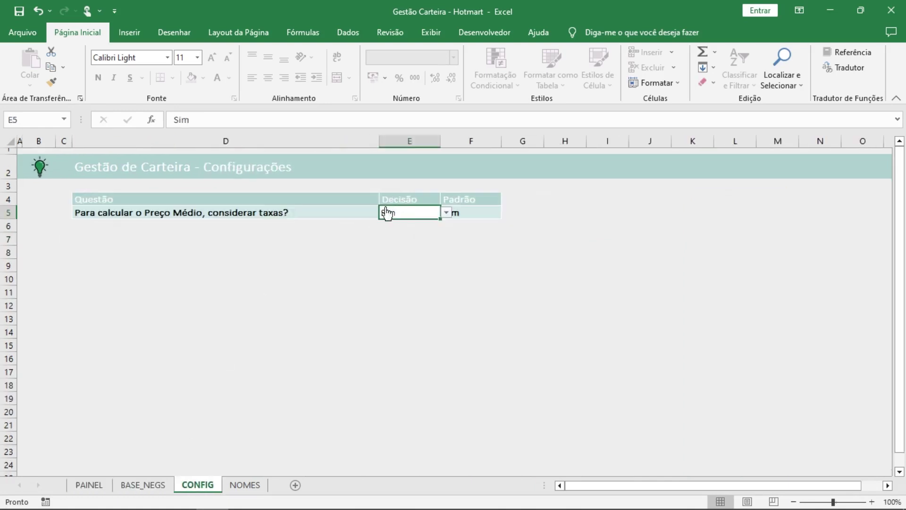
pyautogui.click(90, 485)
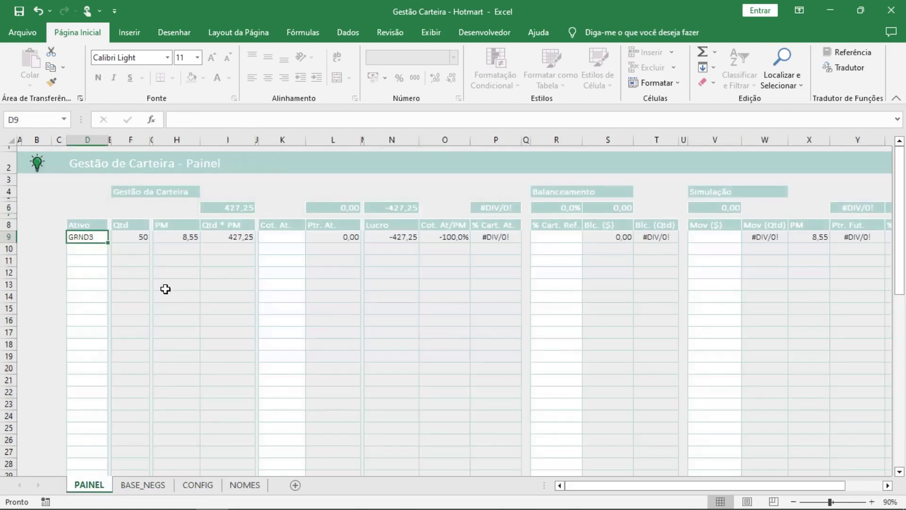
# Step: Set the CONFIG decision on considering fees in the Preço Médio to Não and check the PAINEL sheet
pyautogui.click(198, 484)
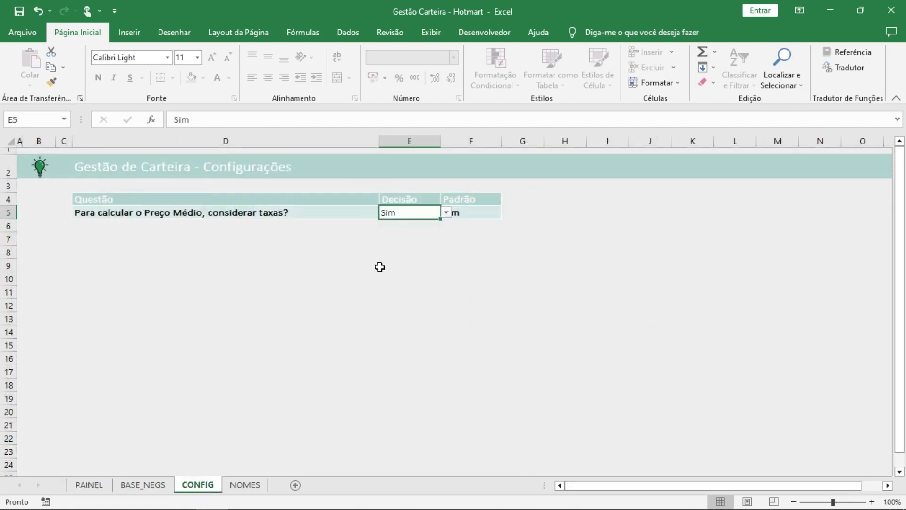
pyautogui.click(446, 213)
pyautogui.click(395, 232)
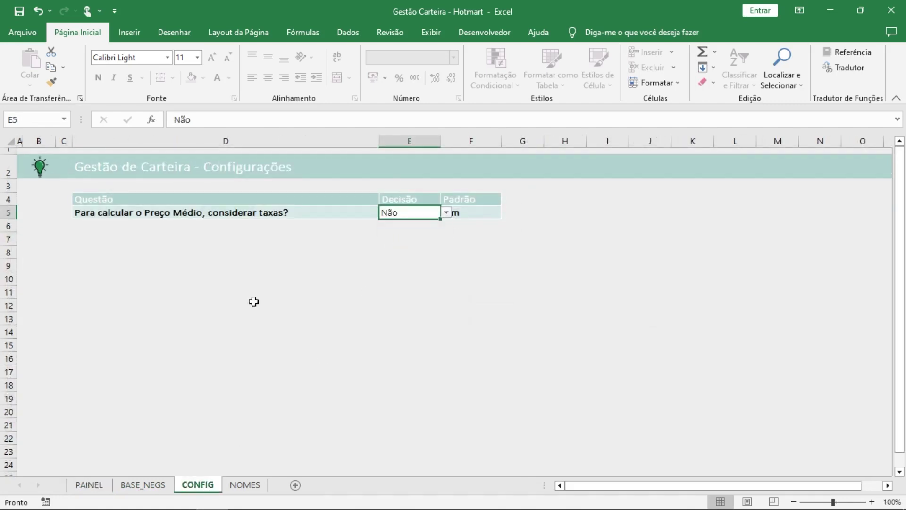
pyautogui.click(90, 486)
# Step: Set the CONFIG decision on considering fees in the Preço Médio back to Sim
pyautogui.click(198, 485)
pyautogui.click(446, 213)
pyautogui.click(391, 221)
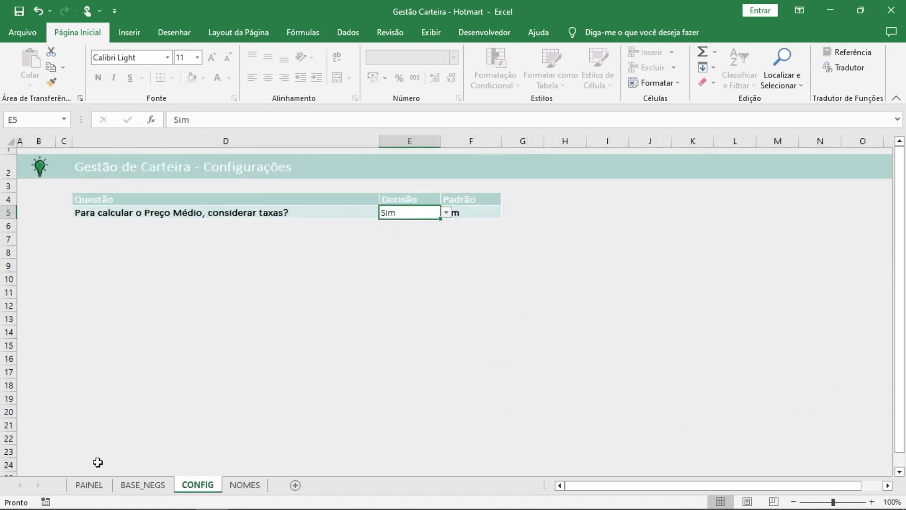
# Step: Examine the PM, Qtd * PM and Cot. At. columns for GRND3 on the PAINEL sheet
pyautogui.click(89, 485)
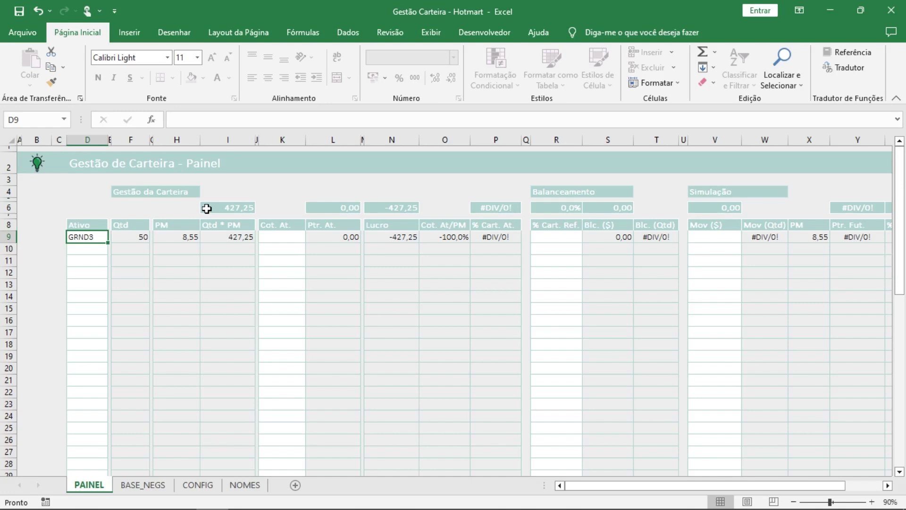
pyautogui.moveTo(185, 238); pyautogui.dragTo(184, 293)
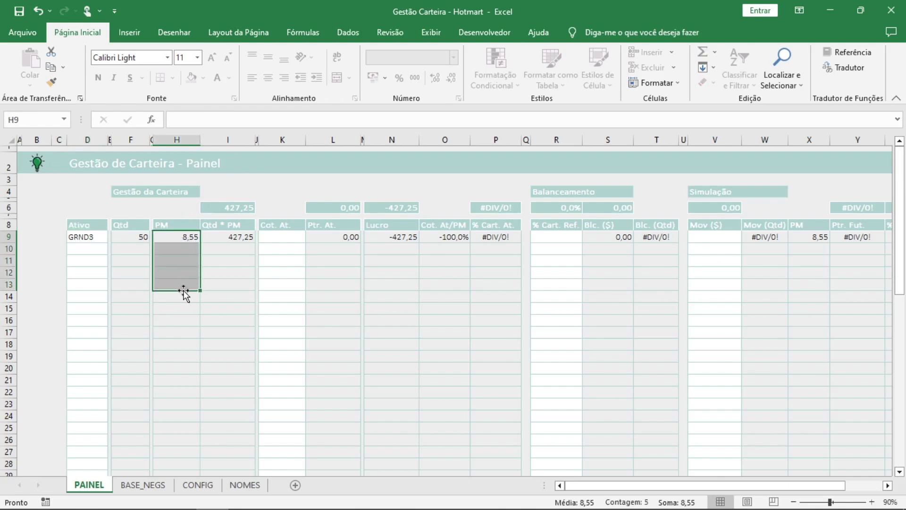
pyautogui.click(231, 237)
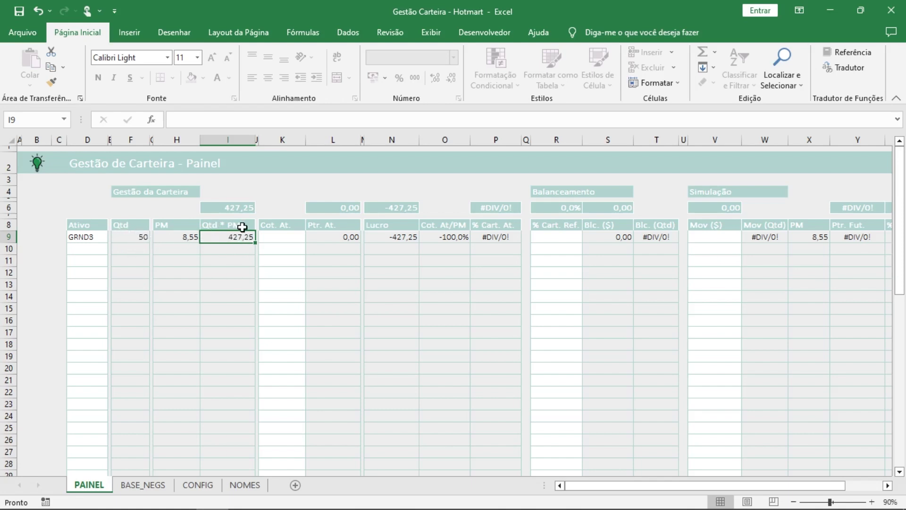
pyautogui.click(274, 238)
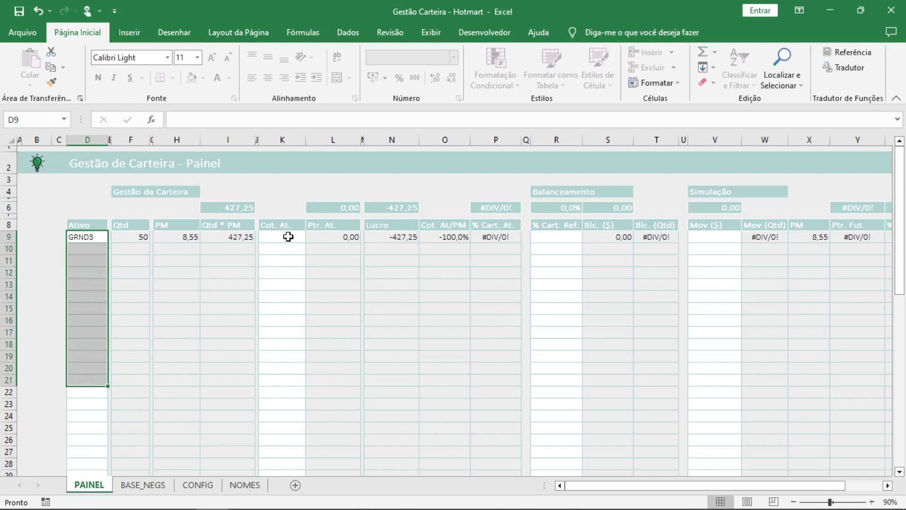
# Step: Compare the white input columns Cot. At., % Cart. Ref. and Mov ($) with the grey calculated columns on PAINEL
pyautogui.moveTo(289, 236); pyautogui.dragTo(281, 370)
pyautogui.moveTo(568, 239); pyautogui.dragTo(562, 358)
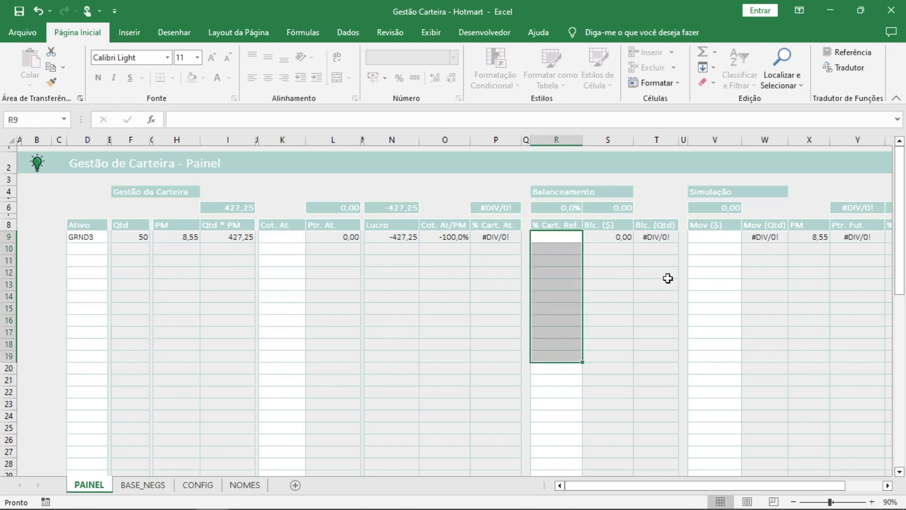
pyautogui.moveTo(713, 241); pyautogui.dragTo(712, 357)
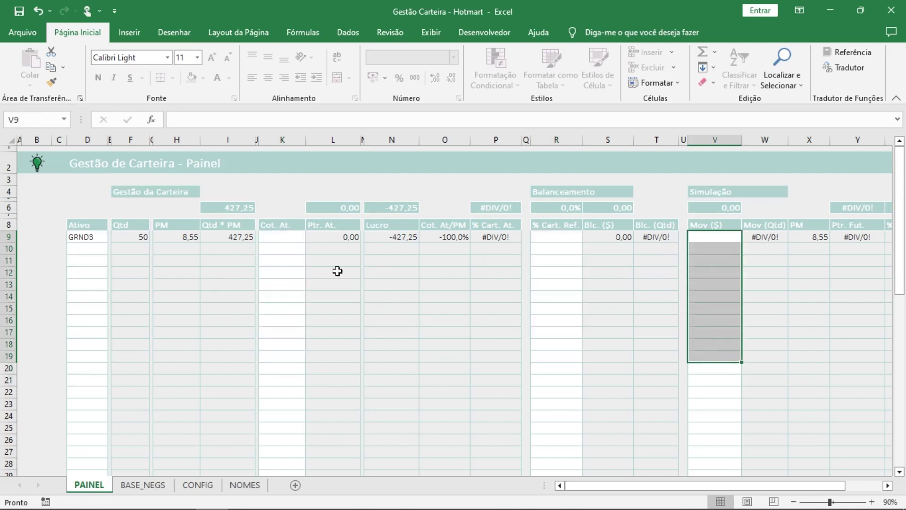
pyautogui.click(184, 259)
pyautogui.click(477, 259)
pyautogui.click(758, 263)
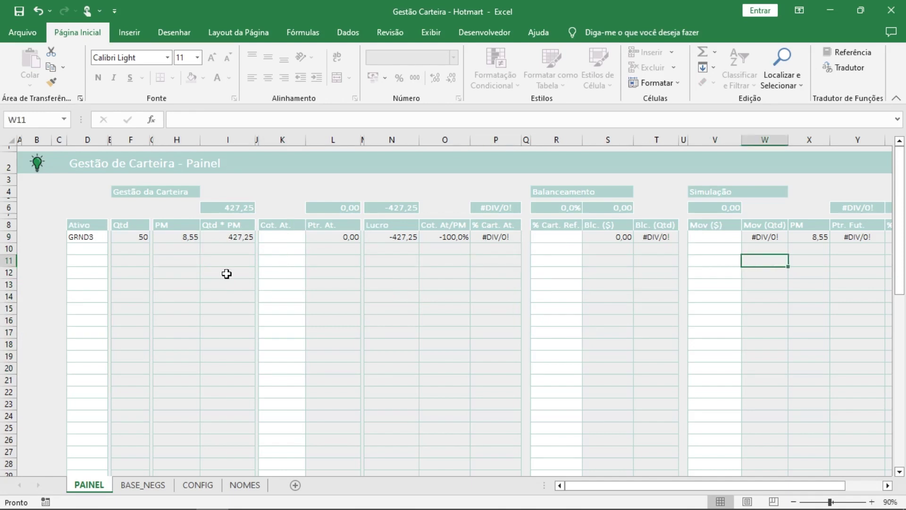
# Step: Enter 8,75 as the current quote (Cot. At.) of GRND3 on PAINEL
pyautogui.click(294, 235)
pyautogui.write('8,75')
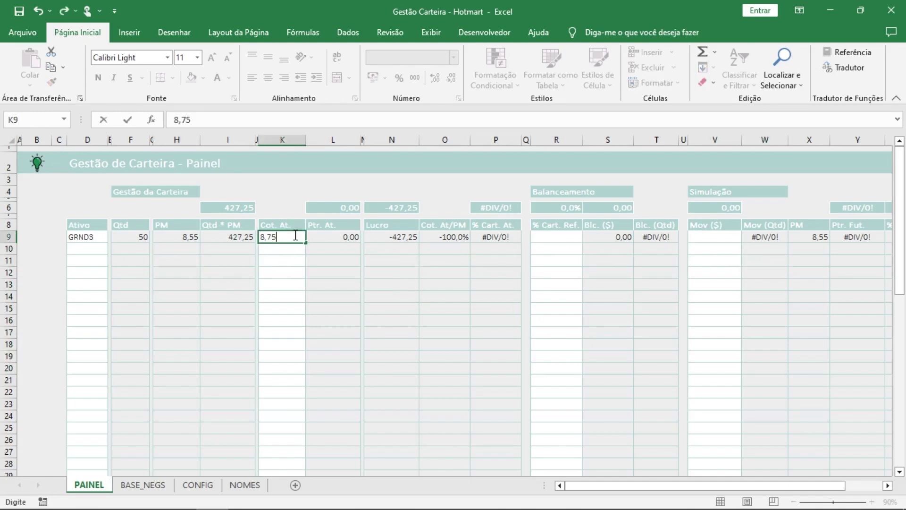
pyautogui.press('Return')
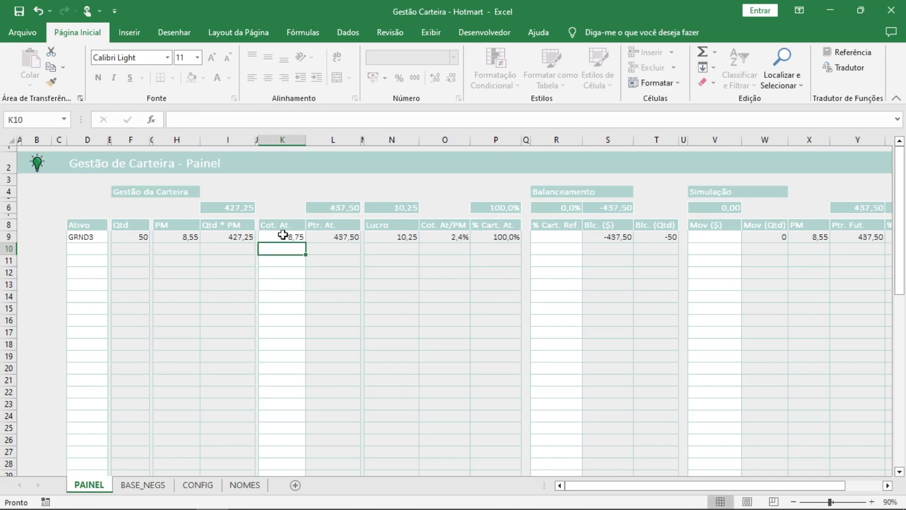
# Step: Examine the Ptr. At., Qtd * PM, Lucro, Cot. At/PM and % Cart. At. cells of GRND3
pyautogui.click(320, 236)
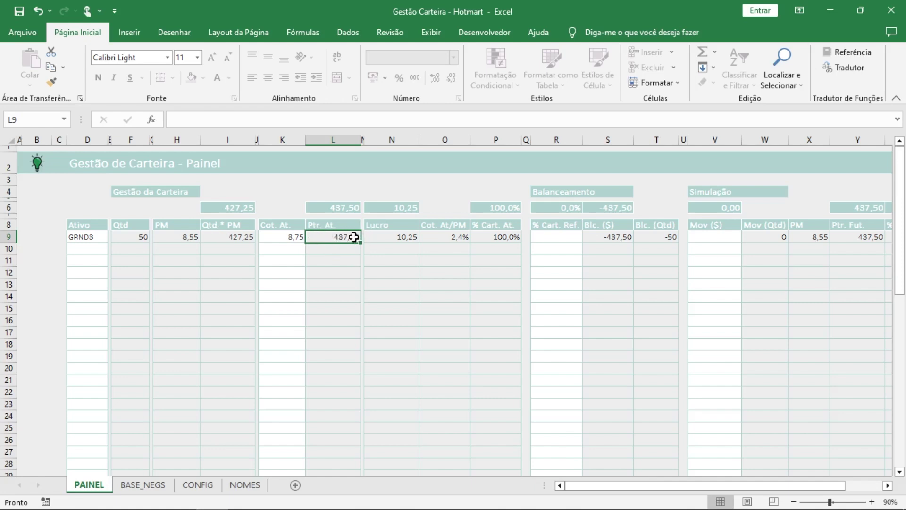
pyautogui.click(225, 234)
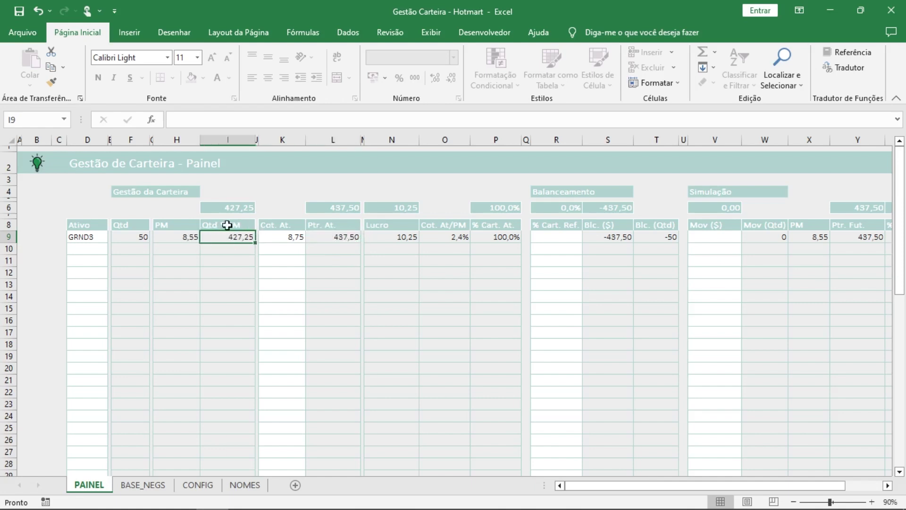
pyautogui.click(385, 239)
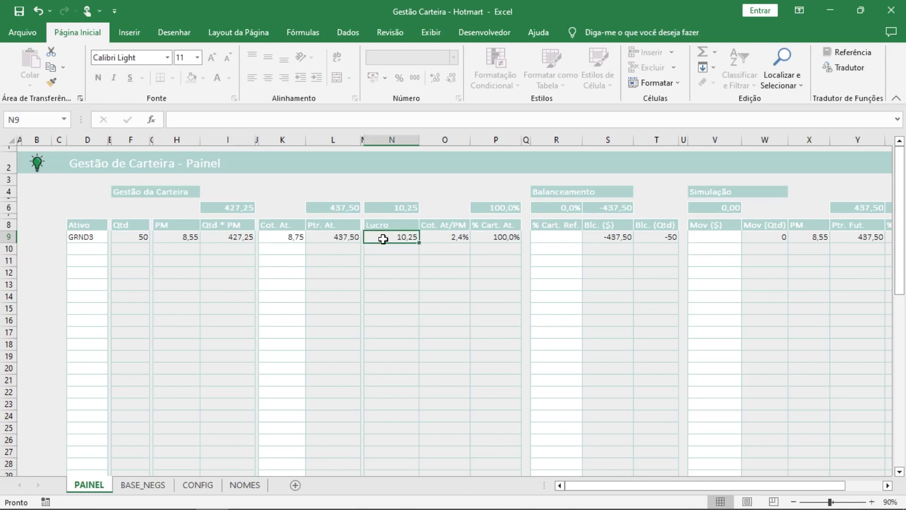
pyautogui.click(437, 236)
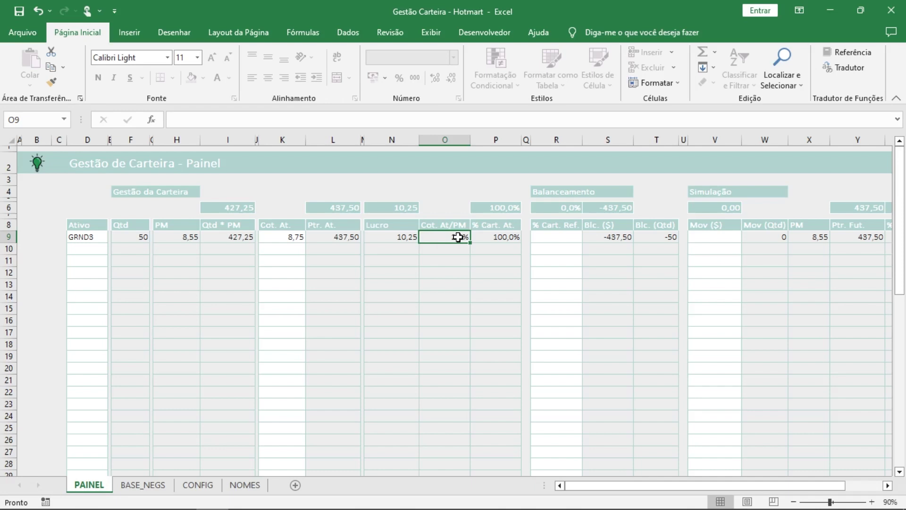
pyautogui.click(100, 237)
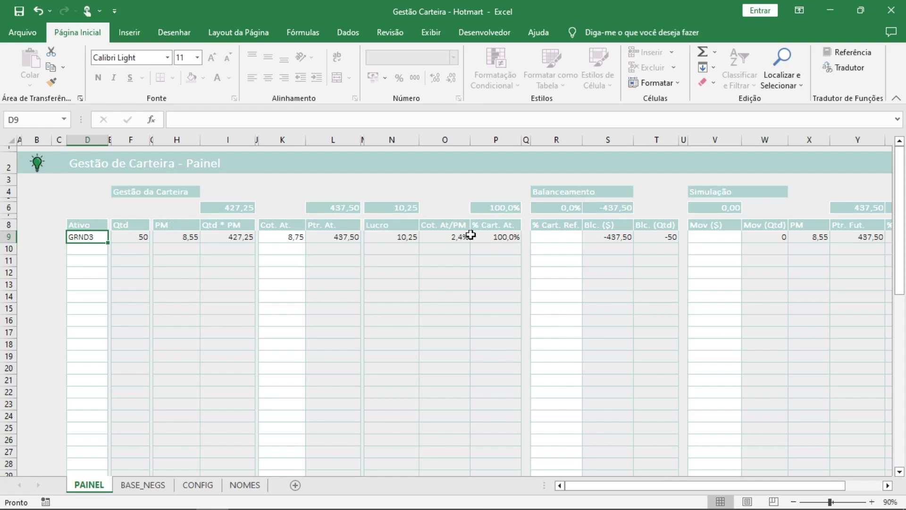
pyautogui.moveTo(472, 236); pyautogui.dragTo(501, 303)
pyautogui.click(505, 240)
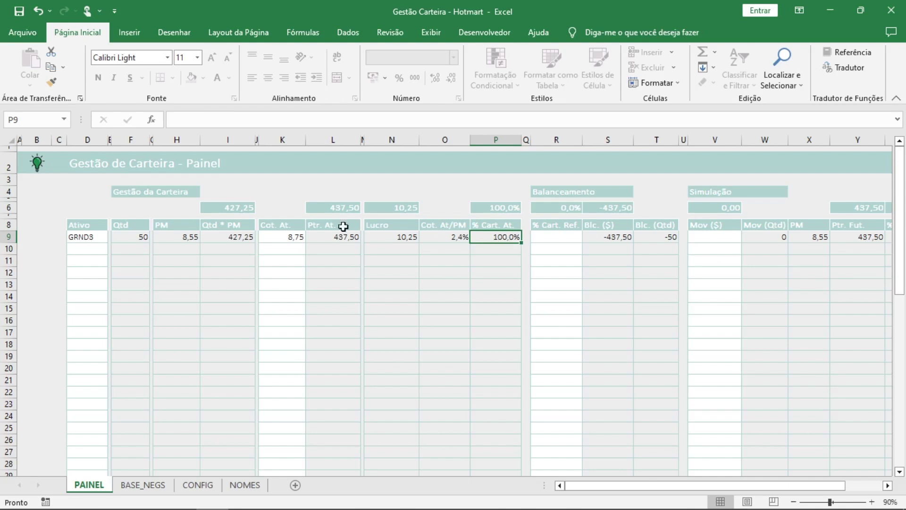
# Step: Look over the Balanceamento and Simulação blocks of PAINEL, ending at the Mov ($) cell of GRND3
pyautogui.hscroll(3, 706, 220)
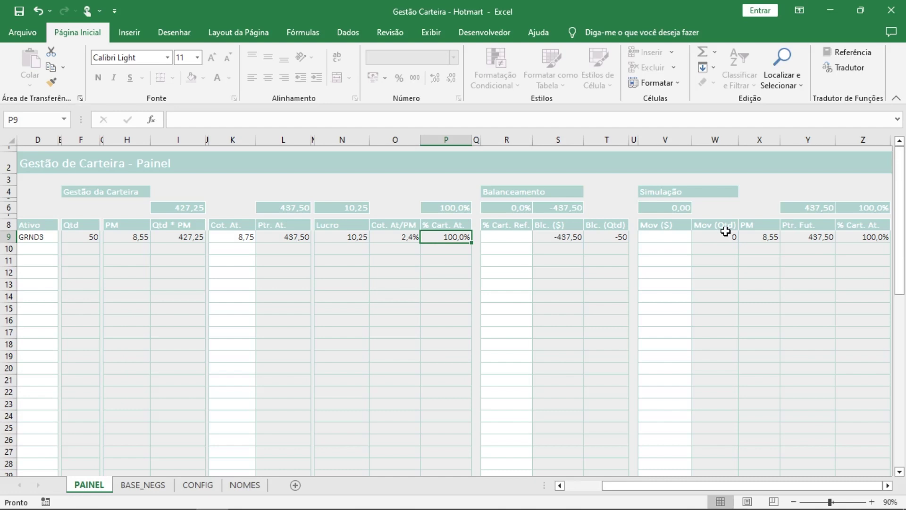
pyautogui.press('Right')
pyautogui.press('Right')
pyautogui.press('Right')
pyautogui.press('Right')
pyautogui.press('Right')
pyautogui.press('Right')
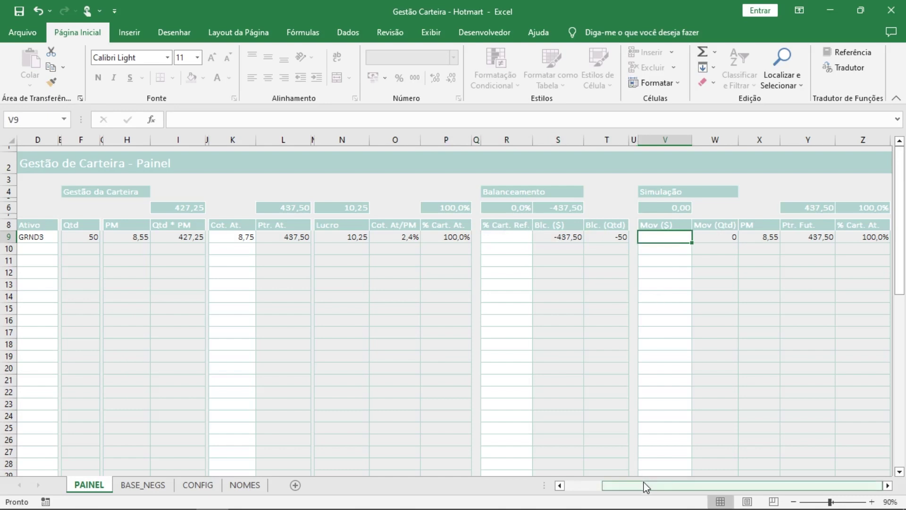
# Step: Review the four fill-in columns of PAINEL: Ativo, Cot. At., % Cart. Ref. and Mov ($)
pyautogui.moveTo(643, 486); pyautogui.dragTo(585, 489)
pyautogui.moveTo(86, 237); pyautogui.dragTo(90, 359)
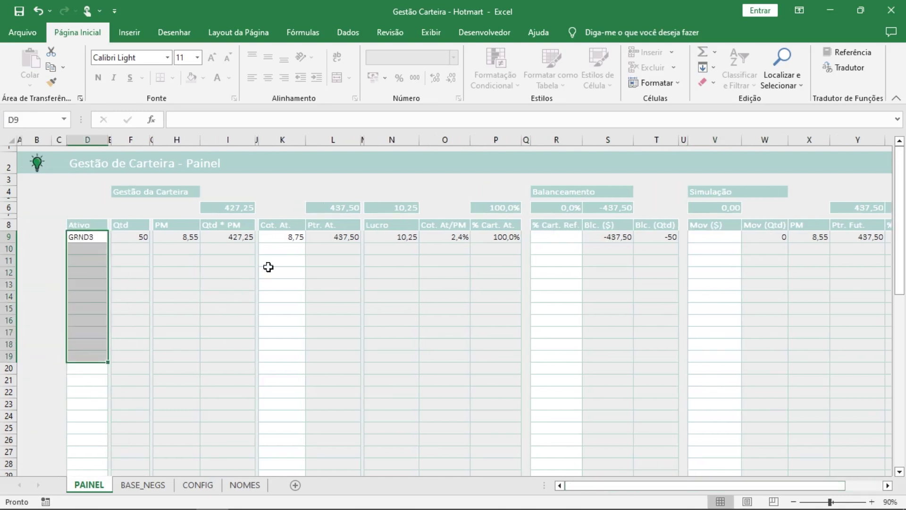
pyautogui.moveTo(278, 240); pyautogui.dragTo(281, 371)
pyautogui.moveTo(555, 236); pyautogui.dragTo(555, 370)
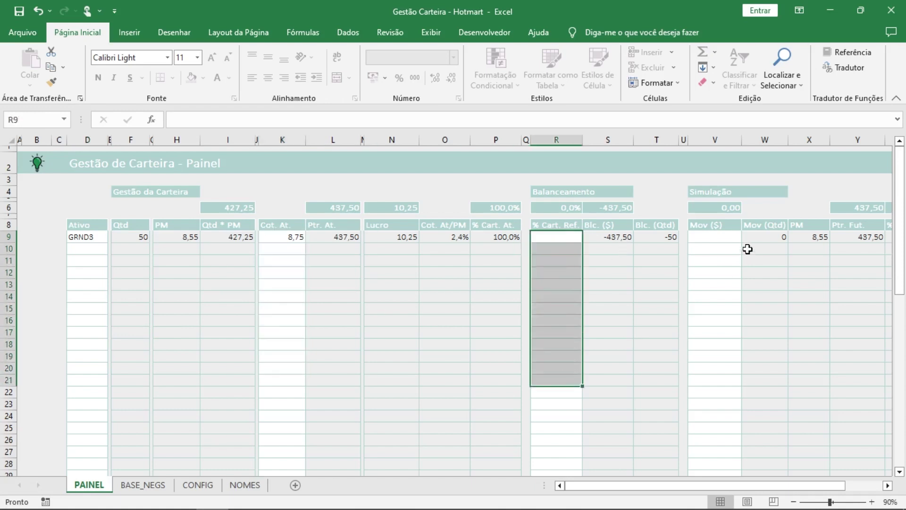
pyautogui.moveTo(715, 236); pyautogui.dragTo(727, 371)
pyautogui.moveTo(690, 483); pyautogui.dragTo(716, 401)
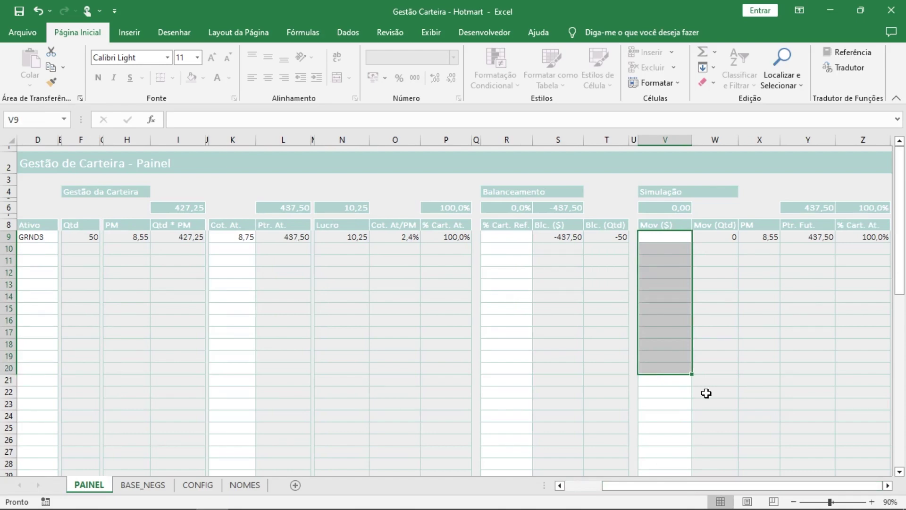
pyautogui.moveTo(649, 486); pyautogui.dragTo(591, 487)
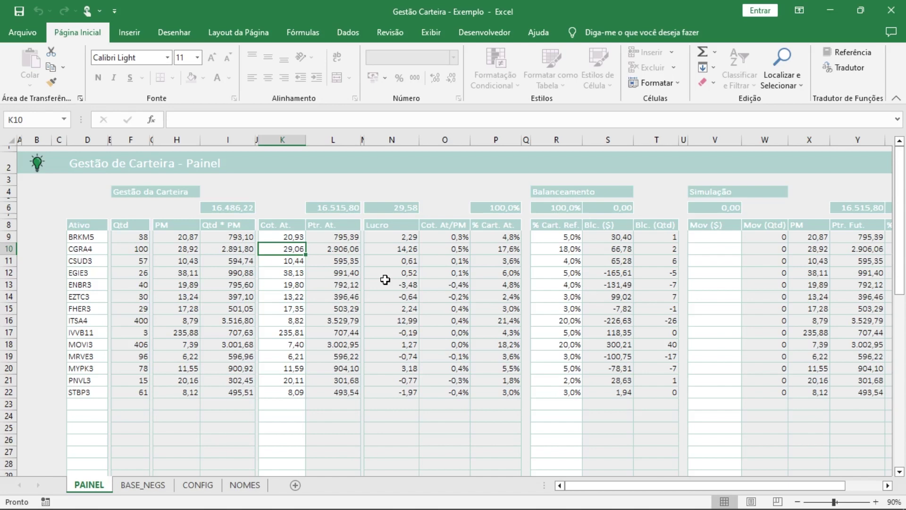
# Step: Examine the Ativo list on PAINEL in the Gestão Carteira - Exemplo workbook, including the empty rows beneath it
pyautogui.moveTo(85, 236); pyautogui.dragTo(84, 393)
pyautogui.scroll(-10, 87, 342)
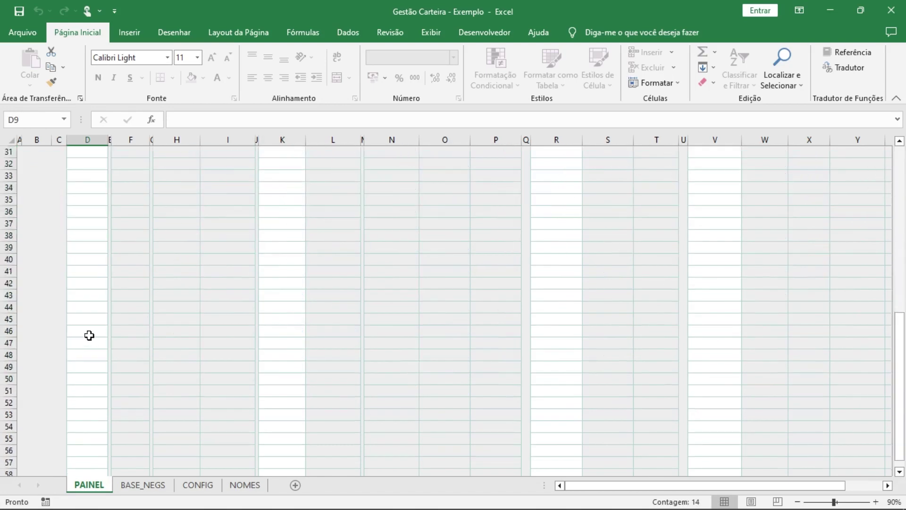
pyautogui.scroll(10, 89, 336)
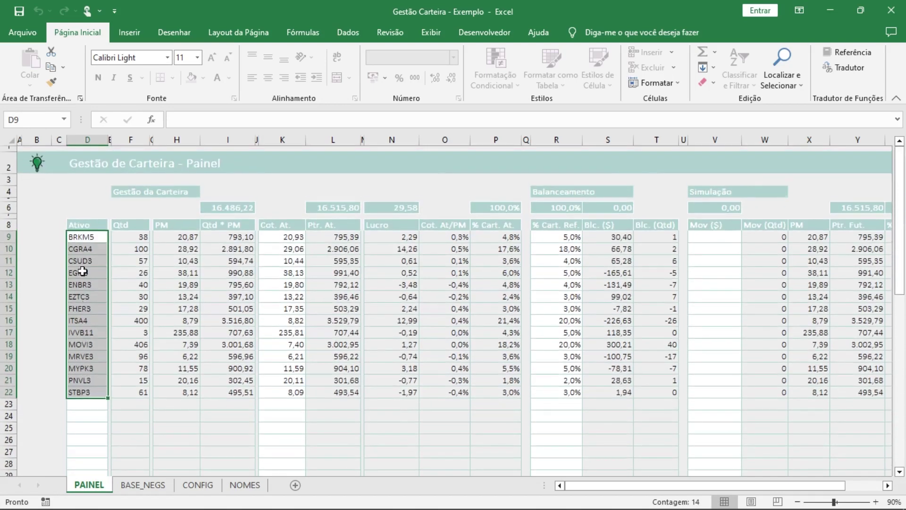
pyautogui.moveTo(87, 236)
pyautogui.mouseDown()
pyautogui.moveTo(97, 401)
pyautogui.moveTo(90, 236)
pyautogui.mouseUp()
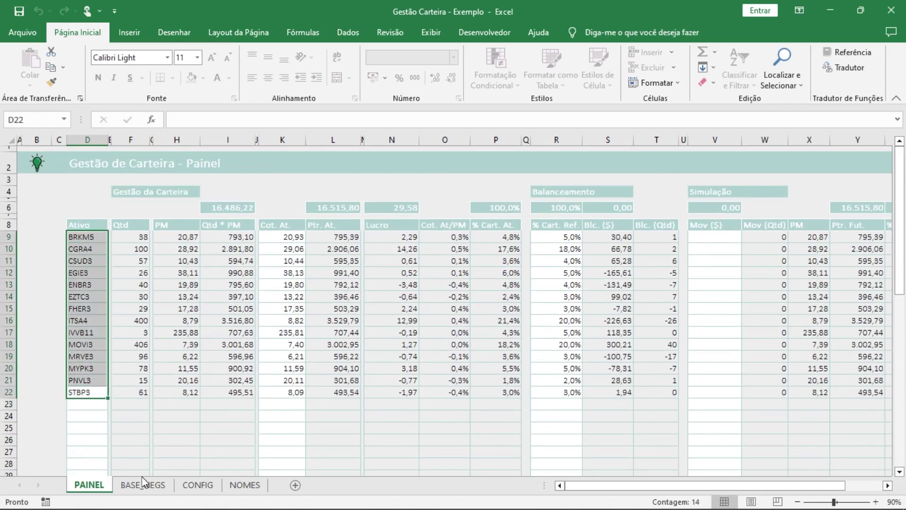
# Step: Check how far the BASE_NEGS table extends at cell A10000, and review the dates of the recorded trades
pyautogui.click(139, 484)
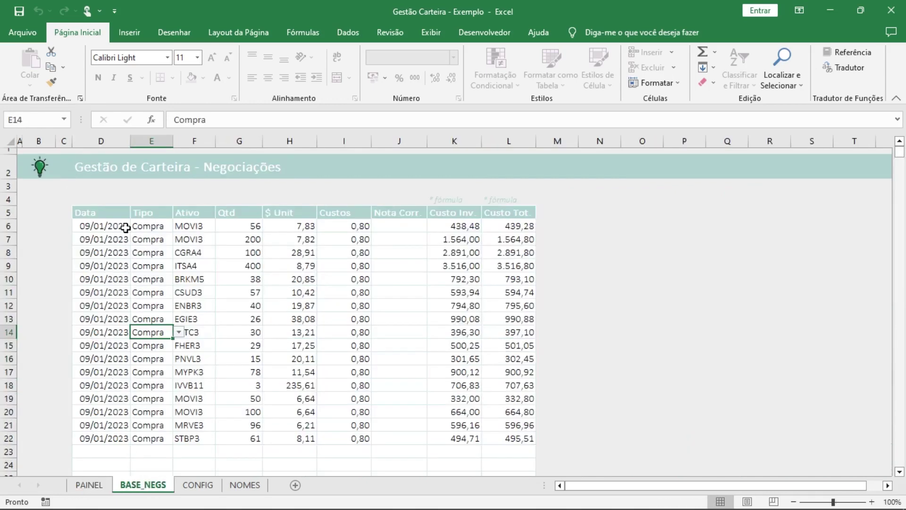
pyautogui.click(32, 120)
pyautogui.write('a10000')
pyautogui.press('Return')
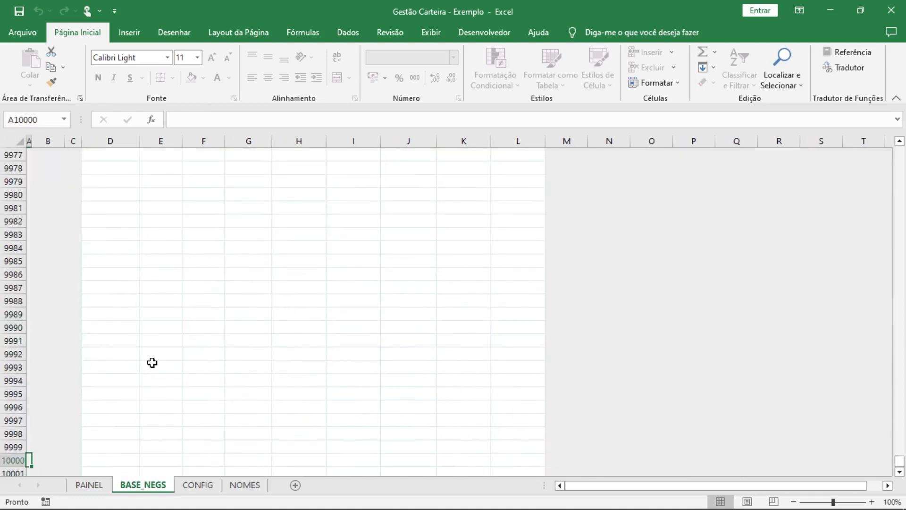
pyautogui.hotkey('ctrl', 'Home')
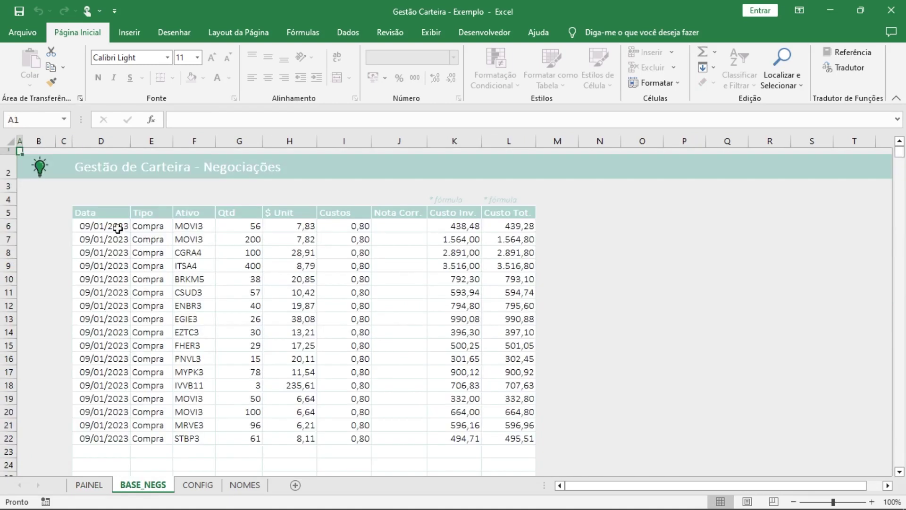
pyautogui.moveTo(119, 228); pyautogui.dragTo(129, 433)
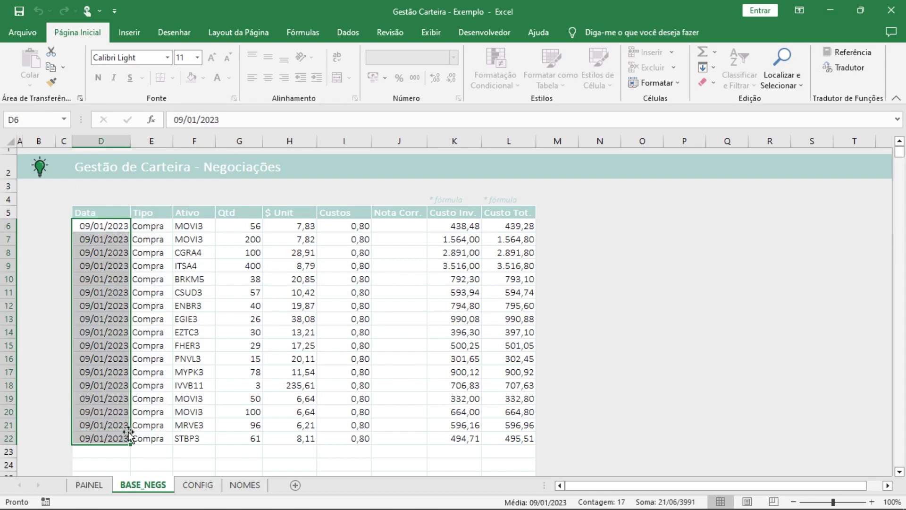
# Step: Compare the Ativo list on PAINEL with the asset options offered for the first trade in BASE_NEGS
pyautogui.click(84, 484)
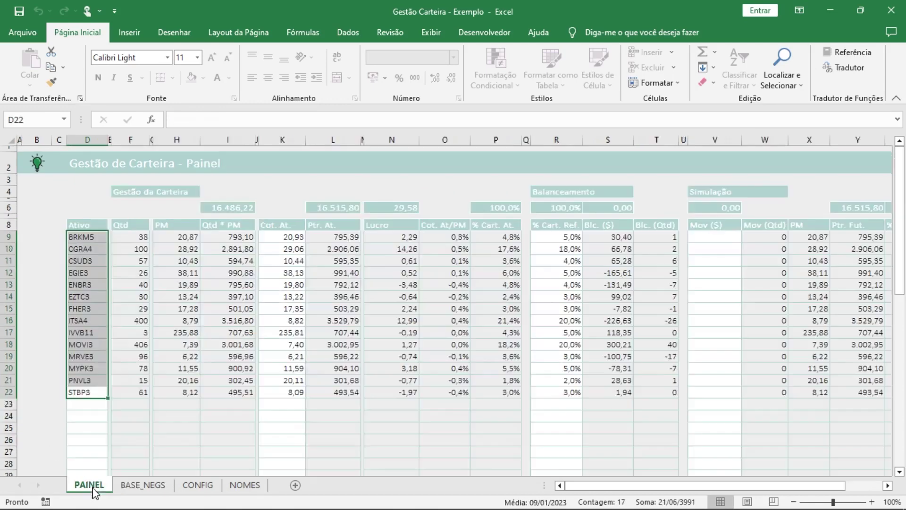
pyautogui.click(88, 243)
pyautogui.moveTo(88, 243); pyautogui.dragTo(89, 392)
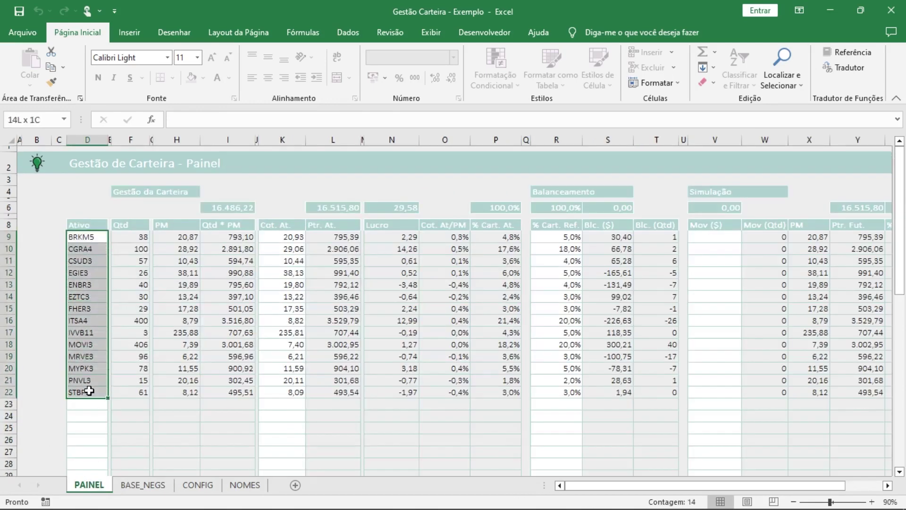
pyautogui.click(143, 485)
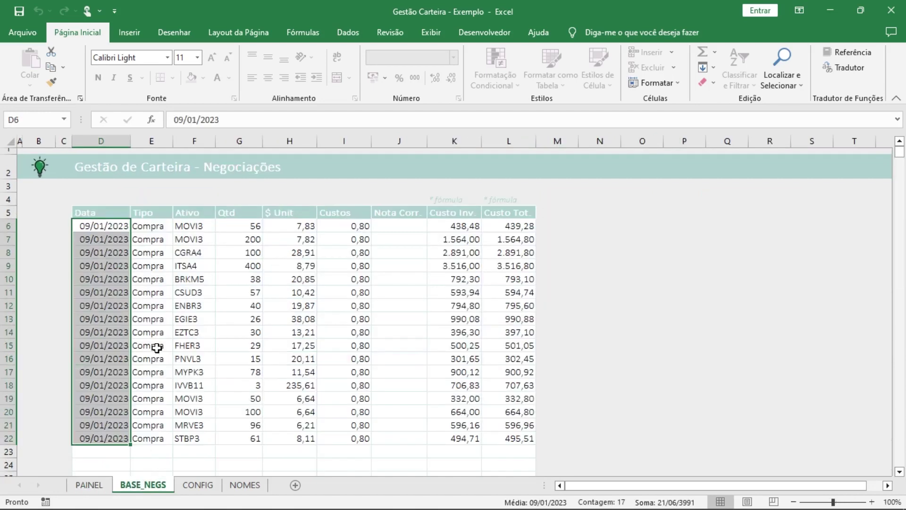
pyautogui.click(195, 228)
pyautogui.click(223, 228)
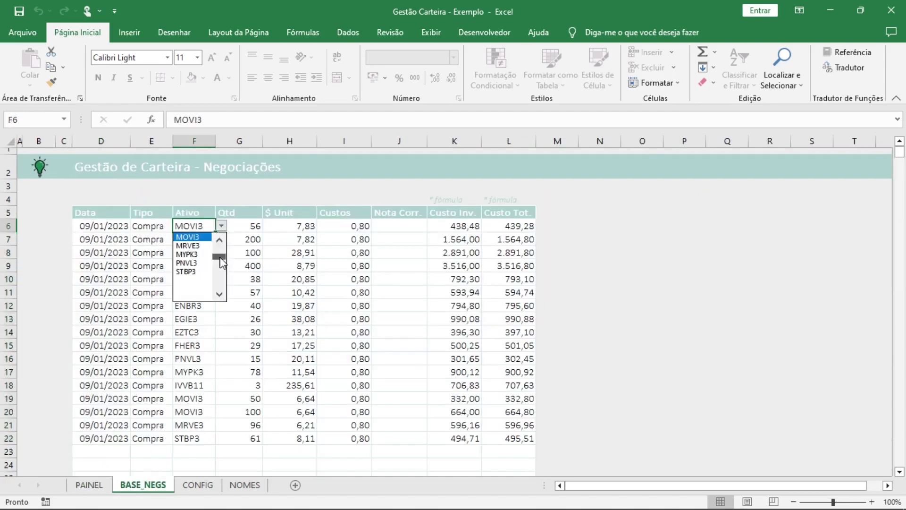
pyautogui.scroll(3, 220, 264)
pyautogui.press('Escape')
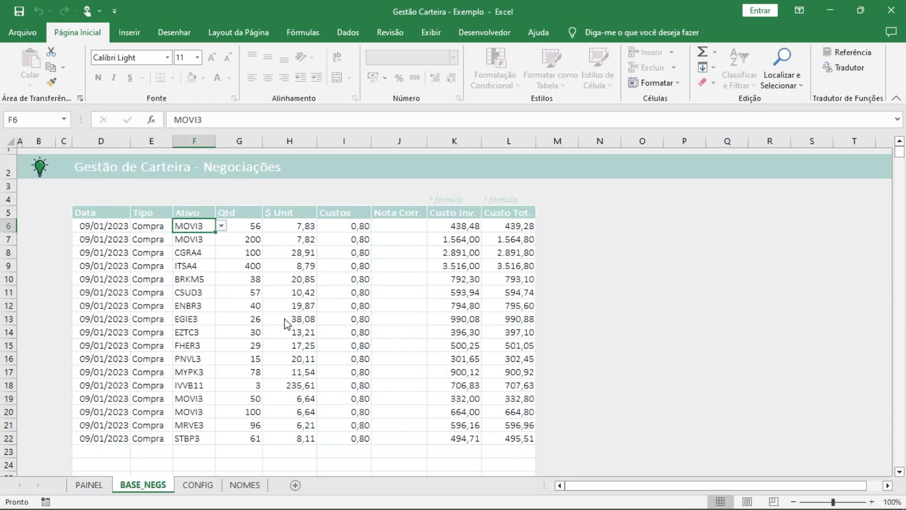
# Step: Examine the type, asset, quantity, unit price and costs of the BRKM5 trade in BASE_NEGS
pyautogui.click(142, 280)
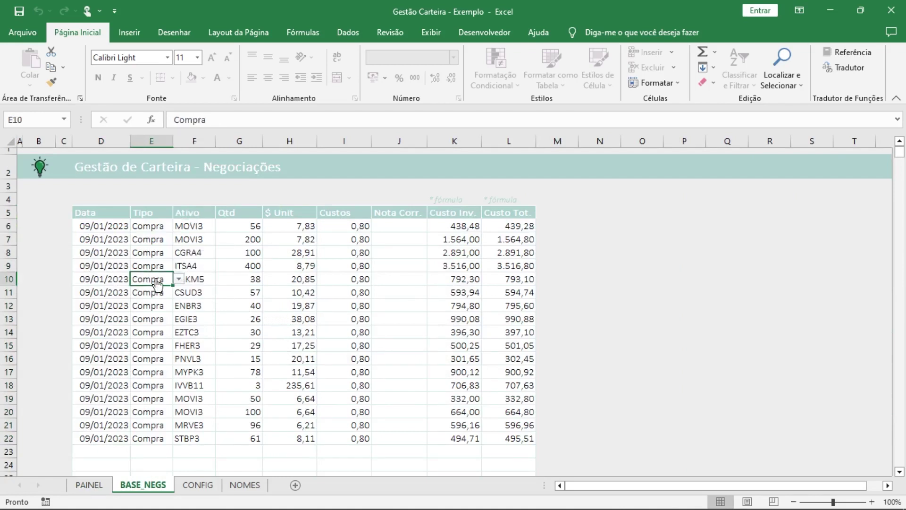
pyautogui.click(178, 279)
pyautogui.click(208, 277)
pyautogui.click(233, 279)
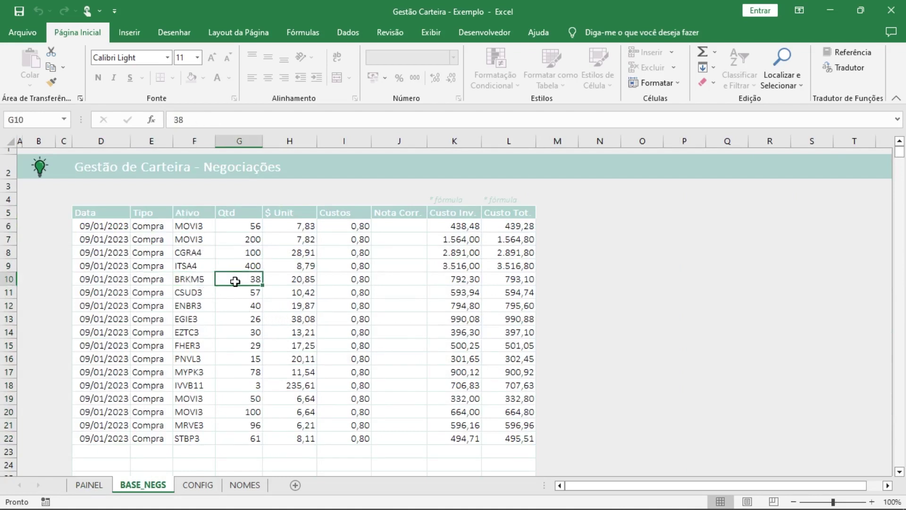
pyautogui.click(293, 278)
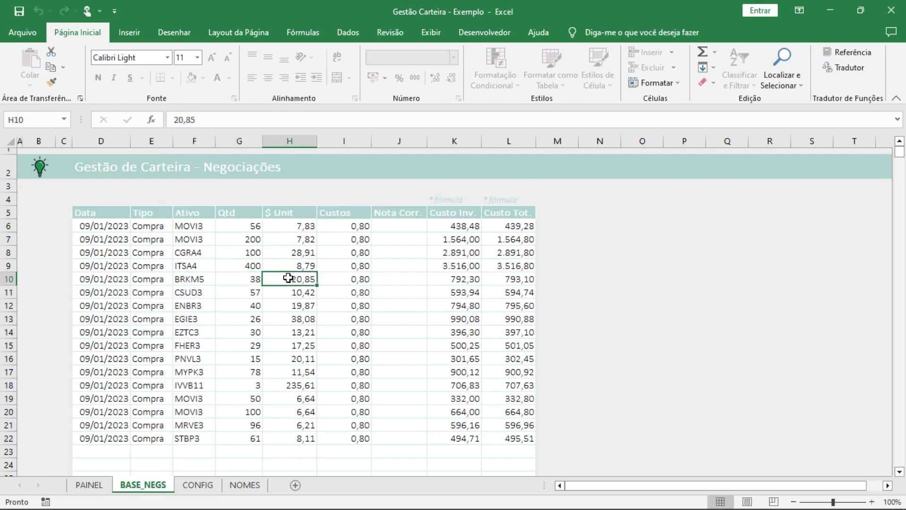
pyautogui.click(333, 281)
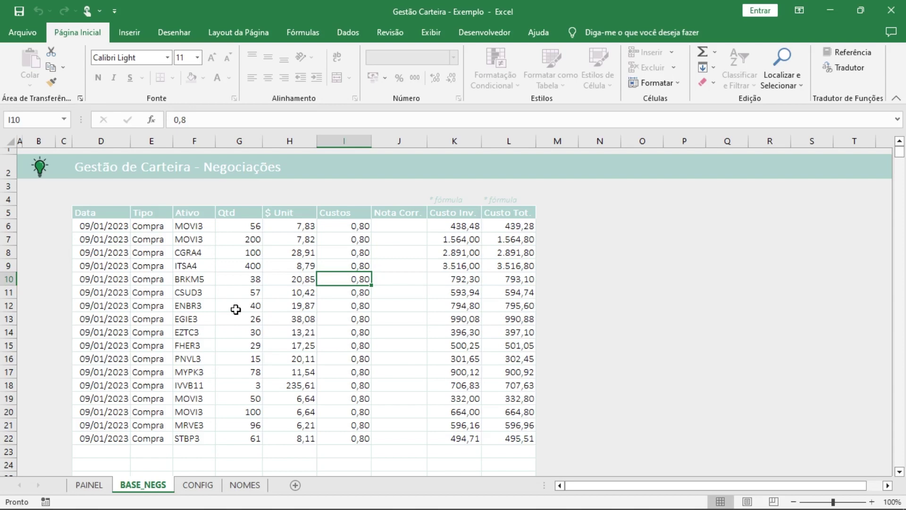
# Step: Review the Qtd, PM, Qtd * PM and Cot. At. columns of the filled portfolio on PAINEL
pyautogui.click(89, 485)
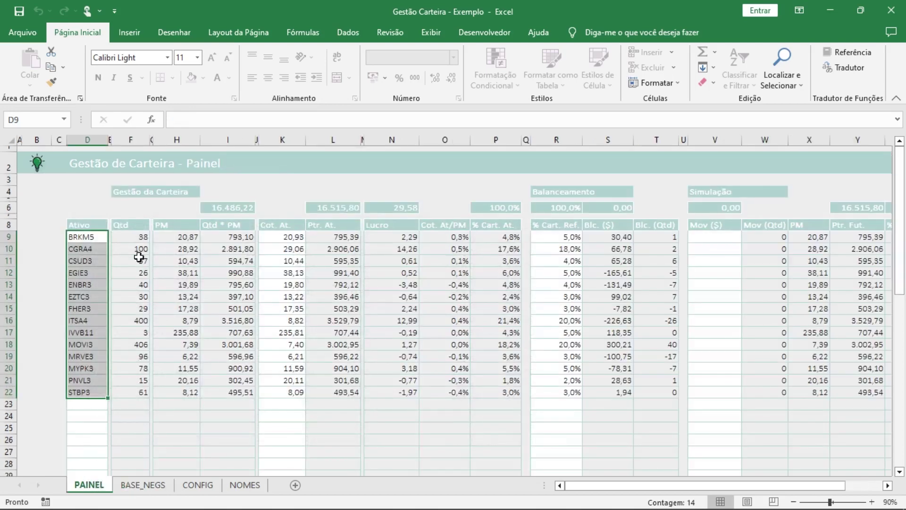
pyautogui.moveTo(133, 230); pyautogui.dragTo(177, 224)
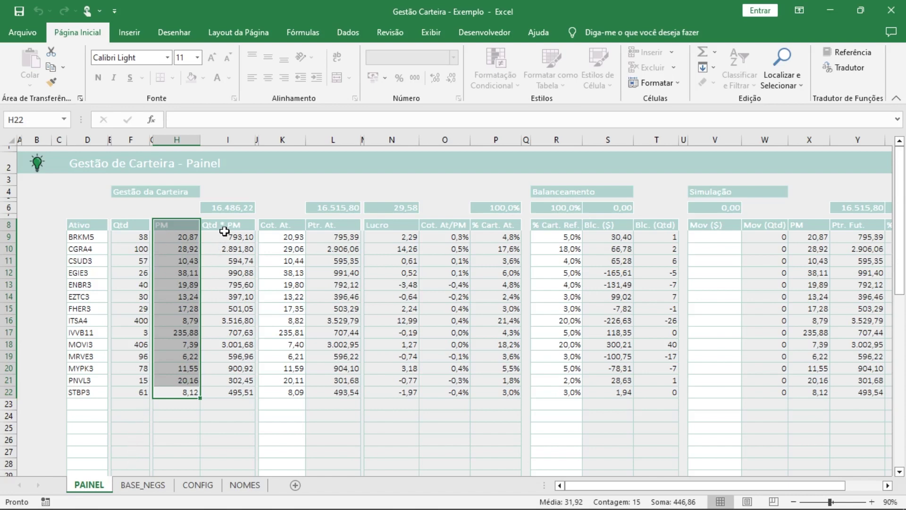
pyautogui.moveTo(225, 236); pyautogui.dragTo(241, 390)
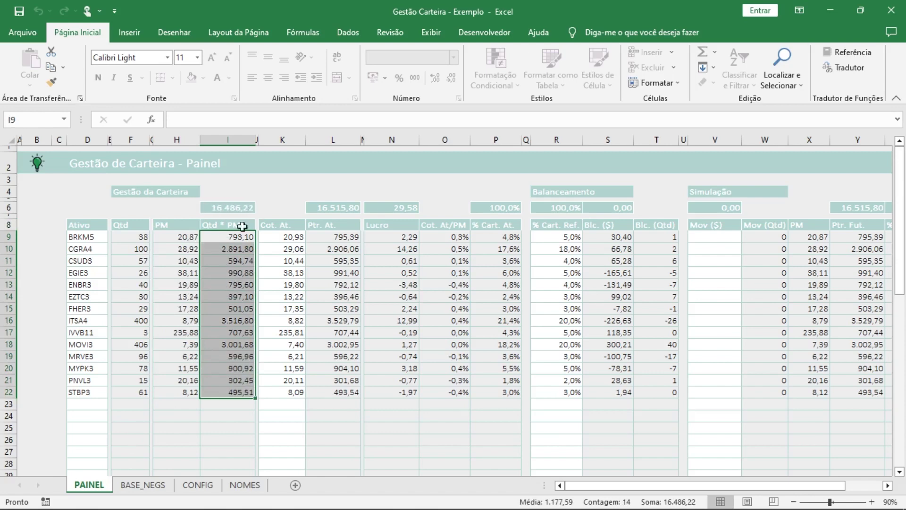
pyautogui.moveTo(232, 241); pyautogui.dragTo(236, 392)
pyautogui.moveTo(289, 234); pyautogui.dragTo(293, 390)
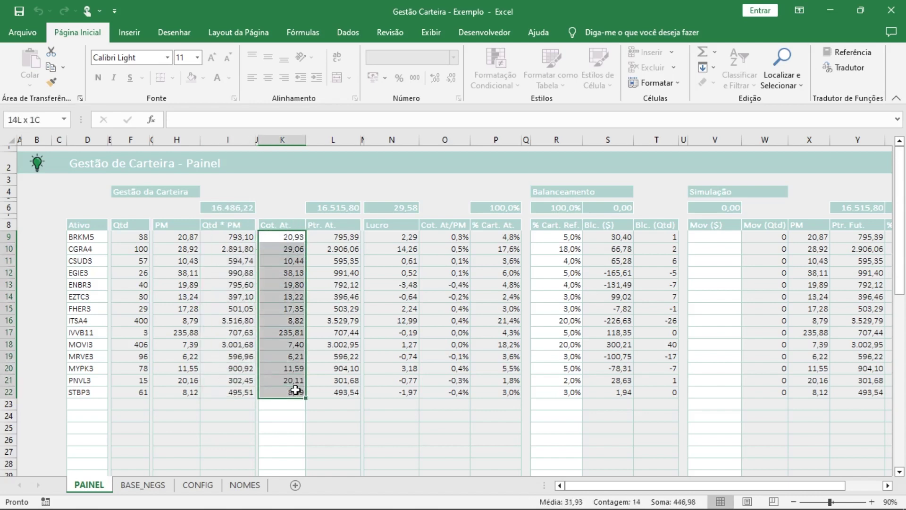
# Step: Try a current quote of 13,18 for EZTC3 on PAINEL, and undo the entry
pyautogui.click(285, 294)
pyautogui.write('13,')
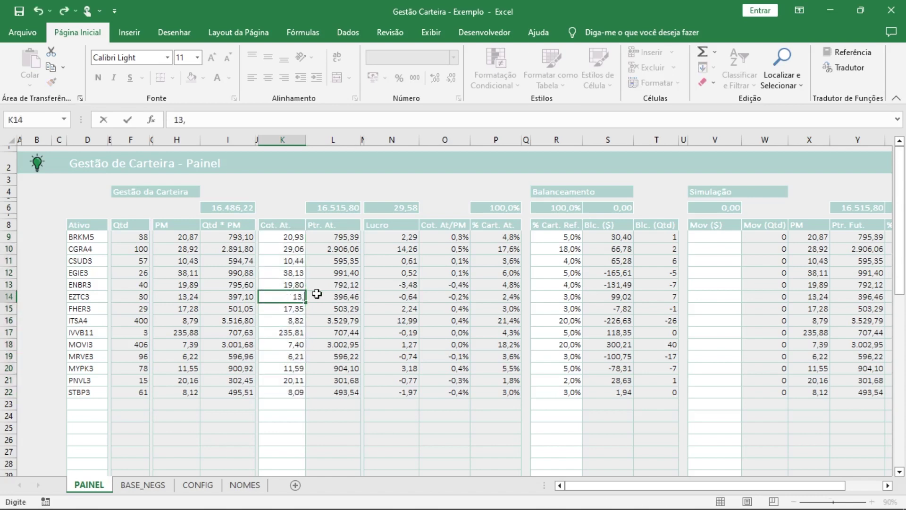
pyautogui.write('18')
pyautogui.press('Return')
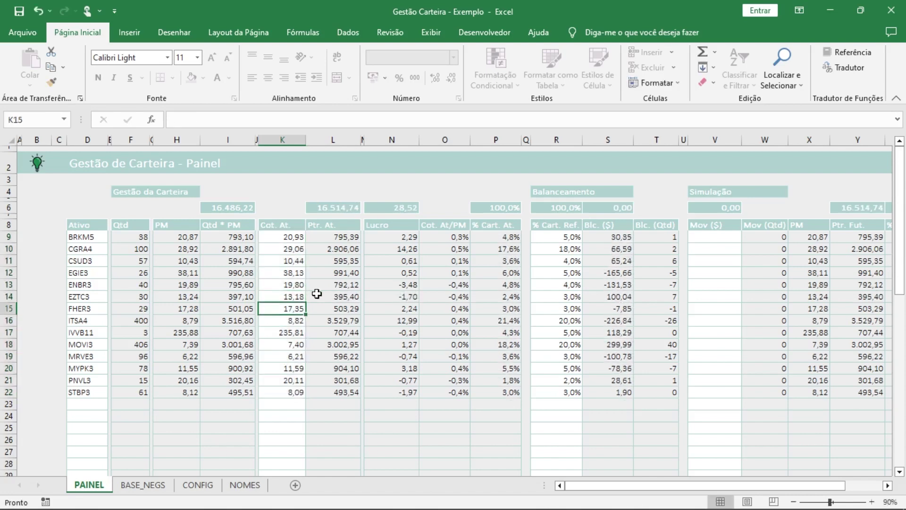
pyautogui.hotkey('ctrl', 'z')
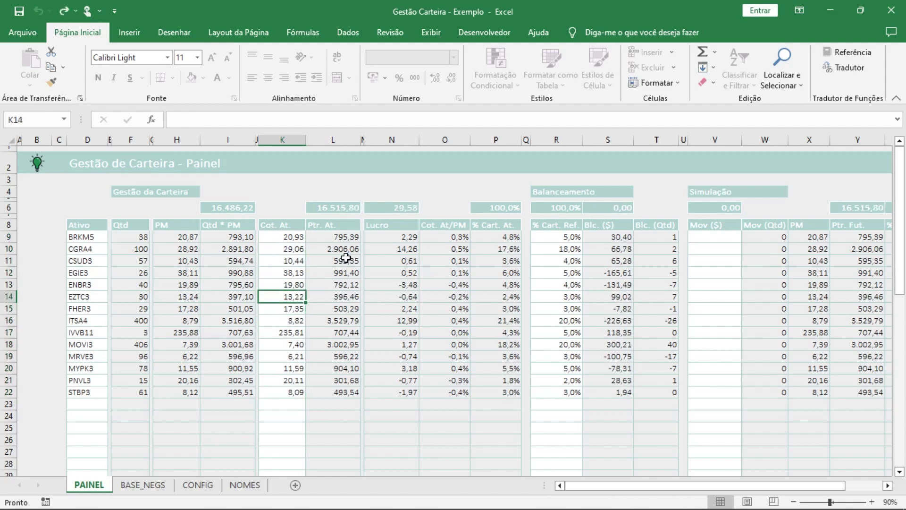
pyautogui.press('BackSpace')
pyautogui.press('Escape')
# Step: Compare the Ptr. At. and Qtd * PM values on PAINEL, and review the Cot. At/PM percentages
pyautogui.click(323, 239)
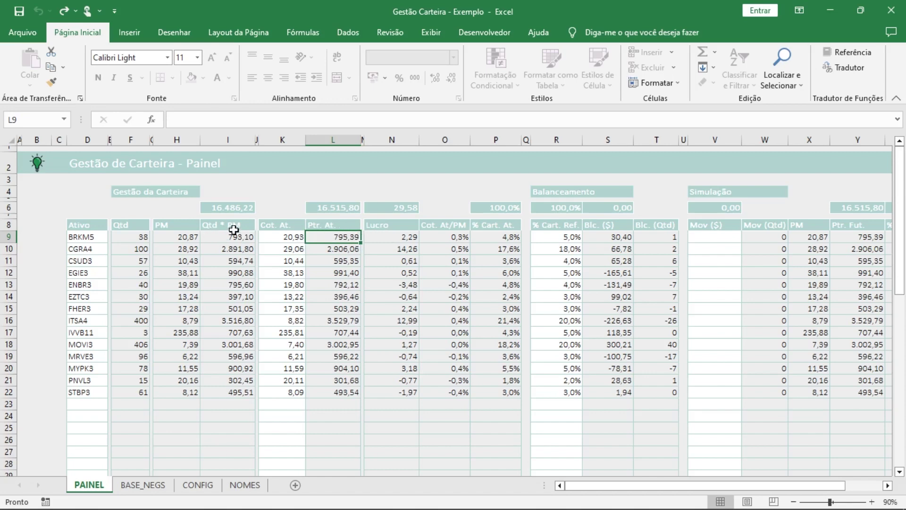
pyautogui.moveTo(239, 234); pyautogui.dragTo(248, 405)
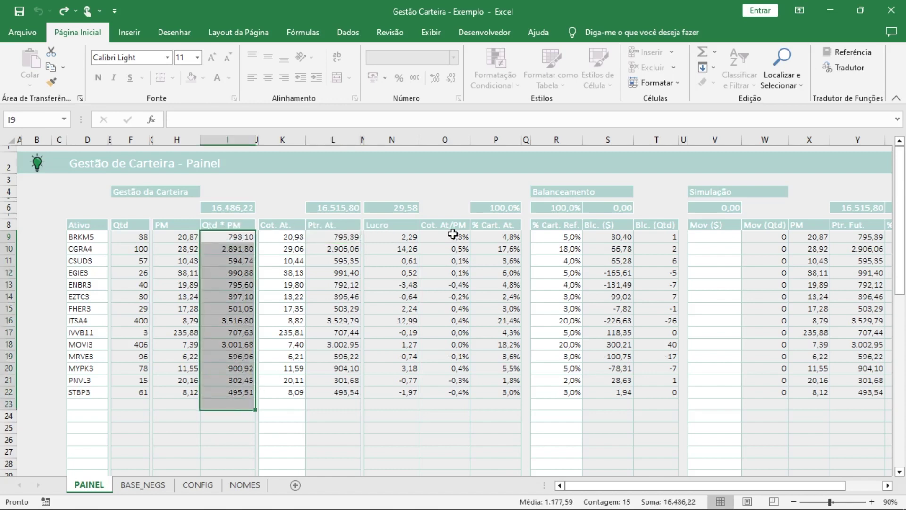
pyautogui.moveTo(447, 239); pyautogui.dragTo(447, 392)
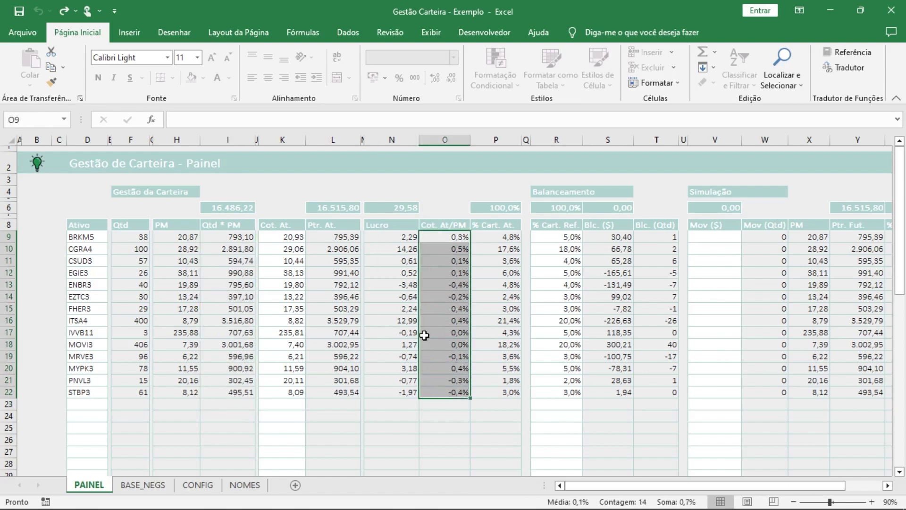
pyautogui.click(445, 264)
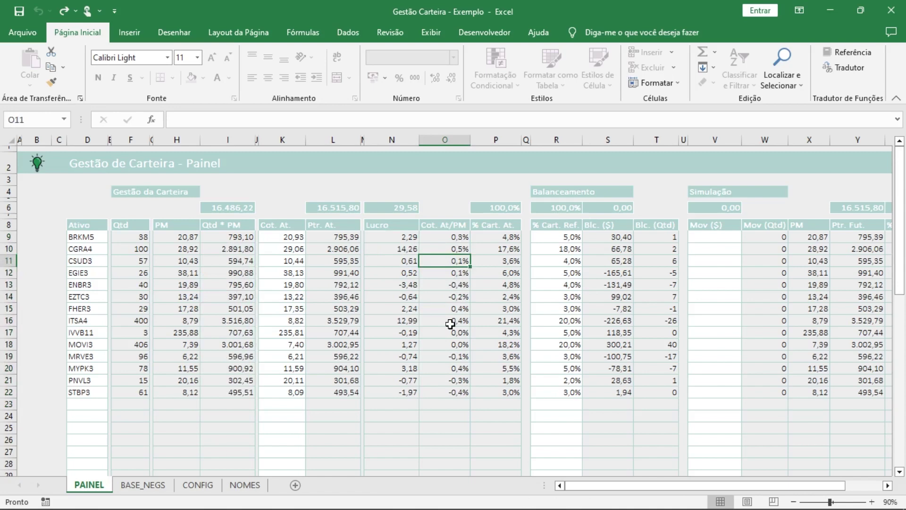
# Step: Examine the % Cart. At. column, focusing on the rows of CGRA4, ITSA4 and MOVI3
pyautogui.moveTo(491, 236); pyautogui.dragTo(496, 391)
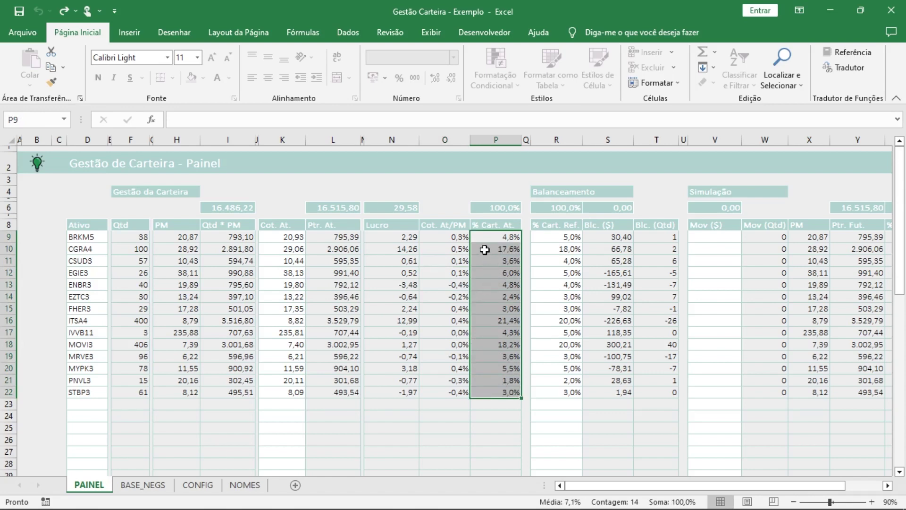
pyautogui.moveTo(480, 248); pyautogui.dragTo(99, 247)
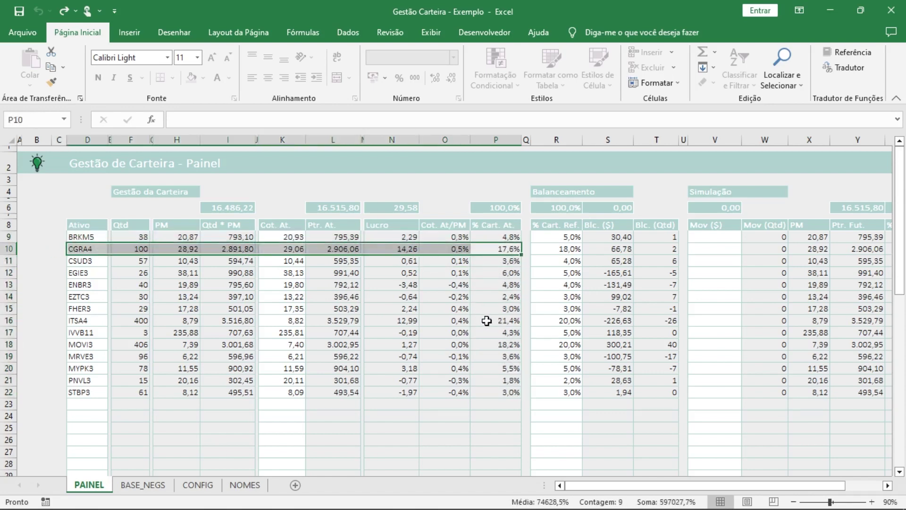
pyautogui.moveTo(488, 319); pyautogui.dragTo(88, 323)
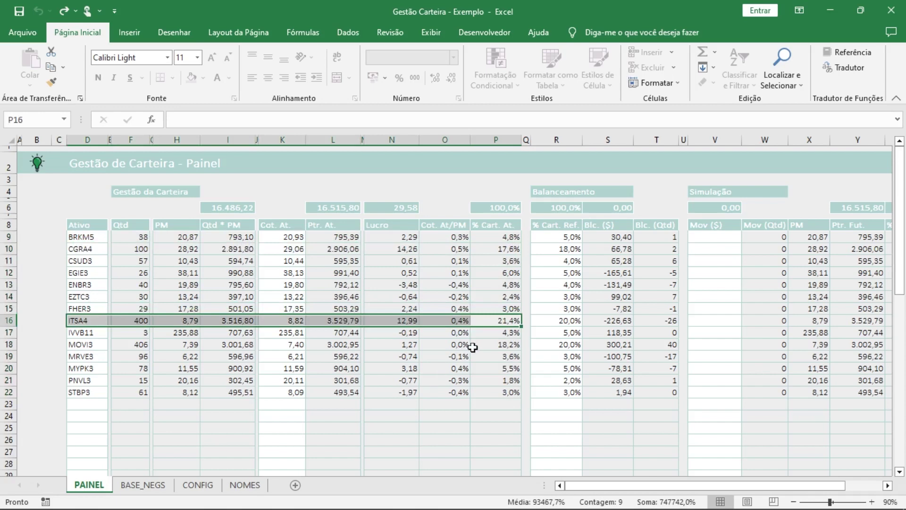
pyautogui.moveTo(491, 344); pyautogui.dragTo(82, 343)
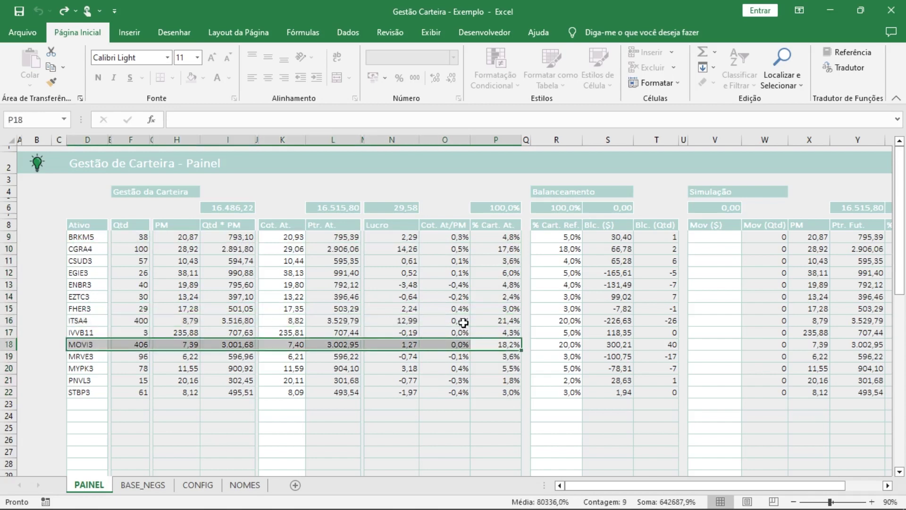
pyautogui.click(490, 307)
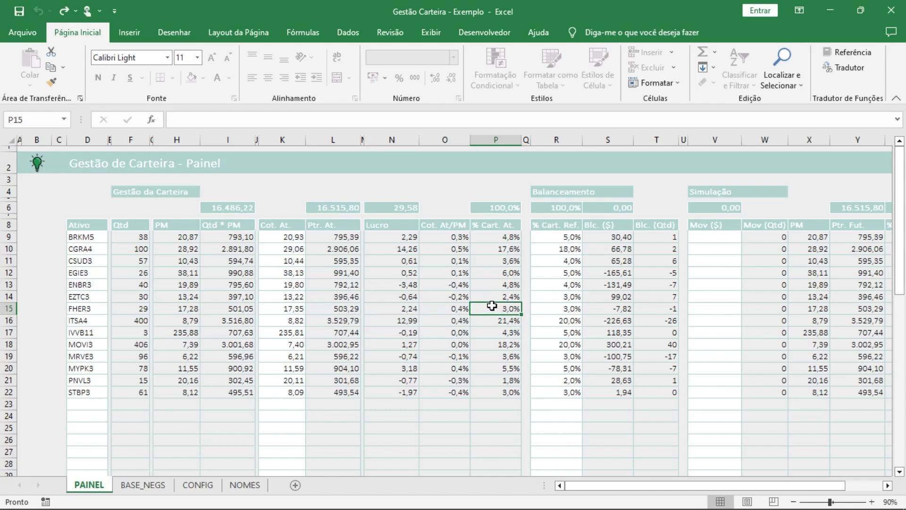
# Step: Examine the Balanceamento block and the % Cart. Ref. values of BRKM5, CGRA4 and ITSA4
pyautogui.moveTo(558, 190); pyautogui.dragTo(665, 387)
pyautogui.click(580, 295)
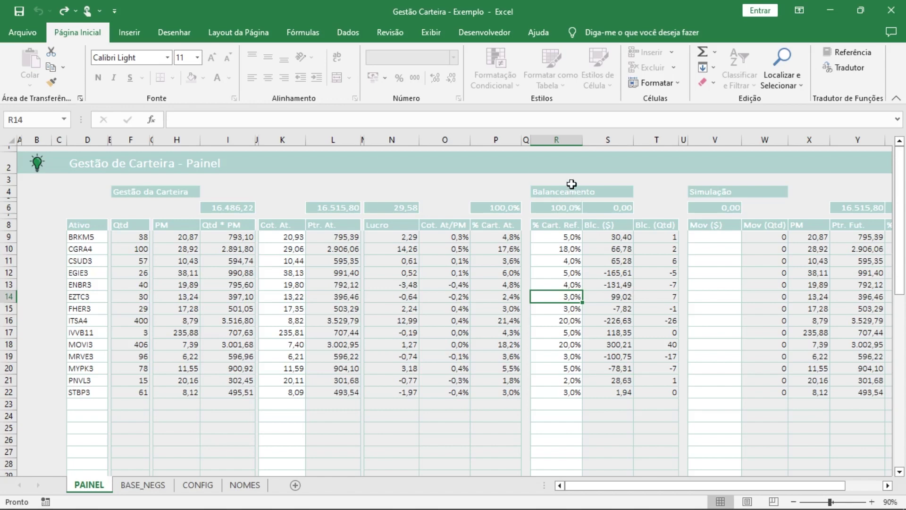
pyautogui.click(552, 237)
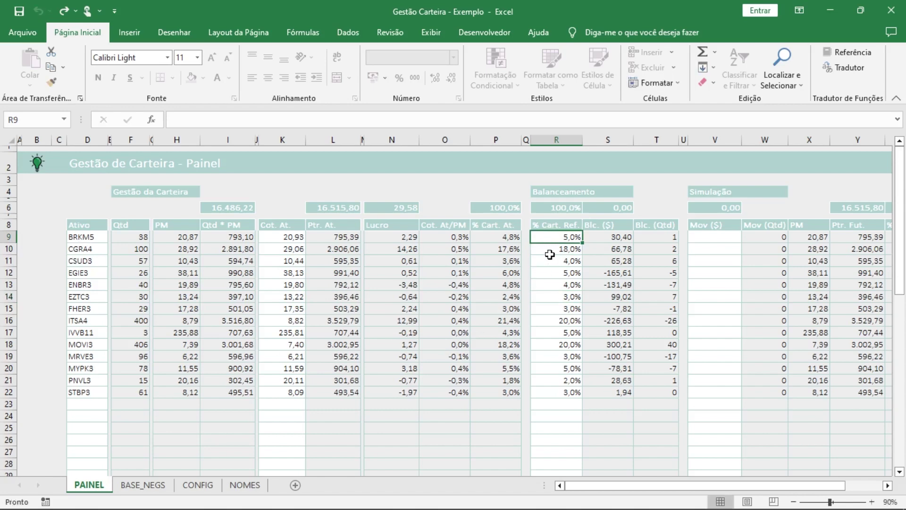
pyautogui.moveTo(555, 247); pyautogui.dragTo(108, 241)
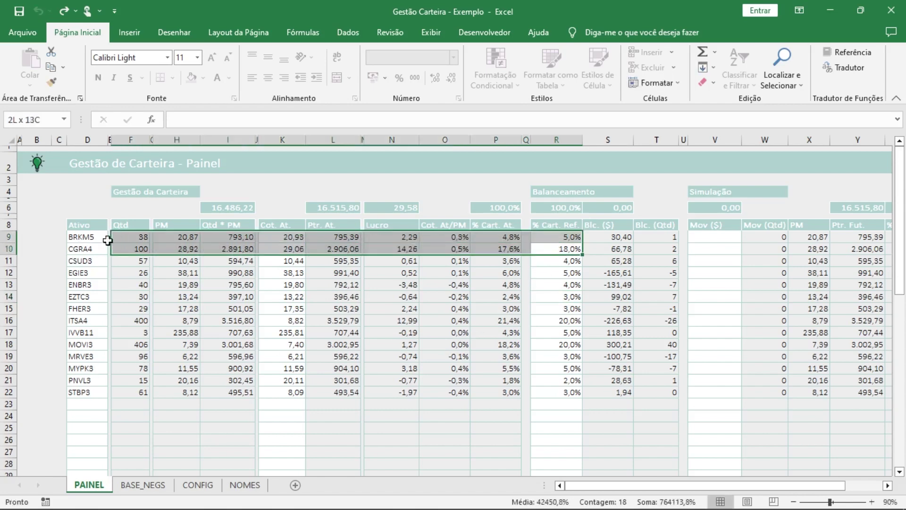
pyautogui.click(567, 251)
pyautogui.moveTo(556, 319); pyautogui.dragTo(89, 320)
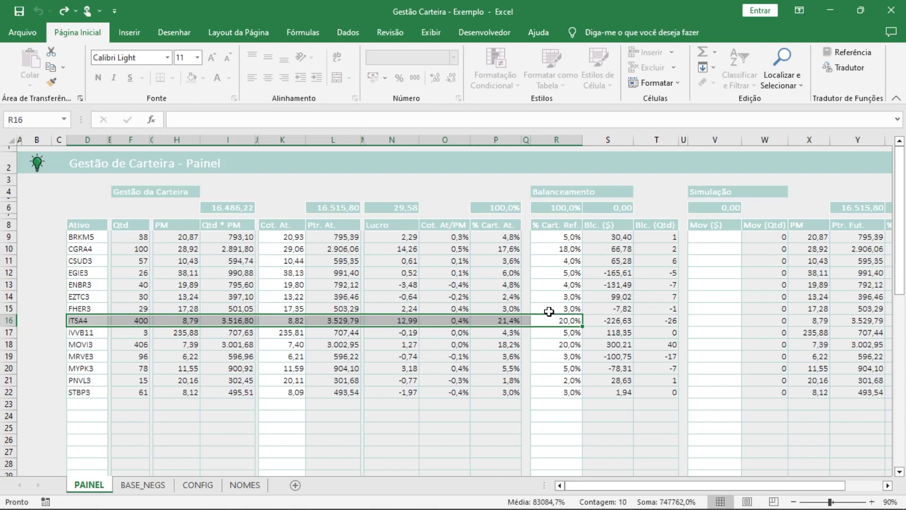
# Step: Check the whole % Cart. Ref. column against its total in cell R6
pyautogui.click(553, 236)
pyautogui.moveTo(556, 249); pyautogui.dragTo(565, 392)
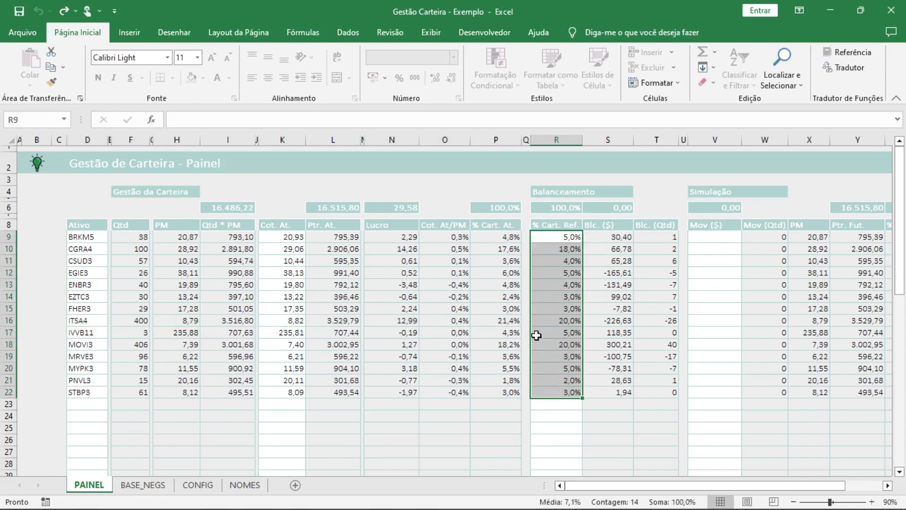
pyautogui.click(575, 209)
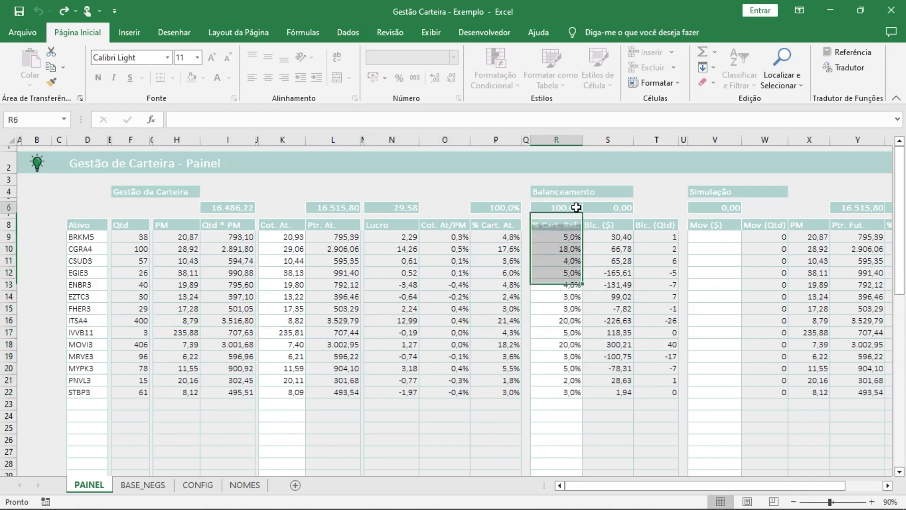
# Step: Try a reference share of 5,0% for CGRA4 in Balanceamento, and undo the entry
pyautogui.click(566, 248)
pyautogui.press('BackSpace')
pyautogui.press('Return')
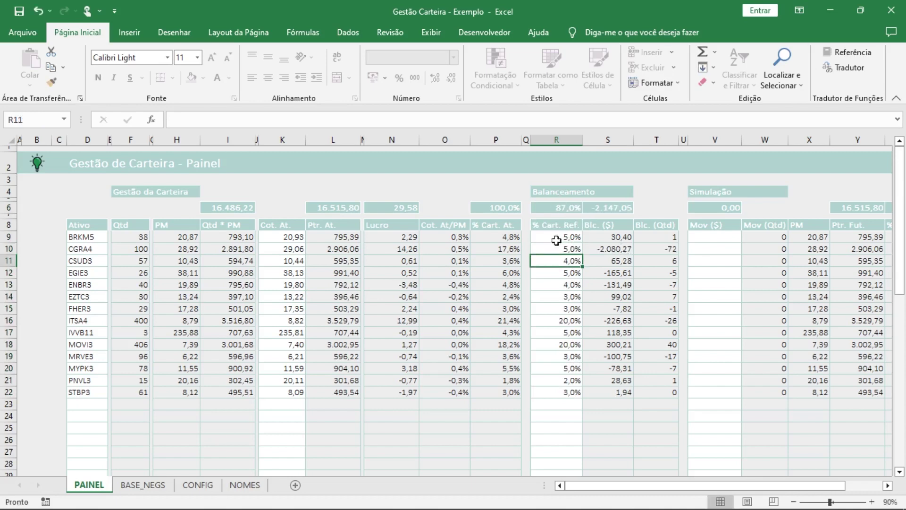
pyautogui.hotkey('ctrl', 'z')
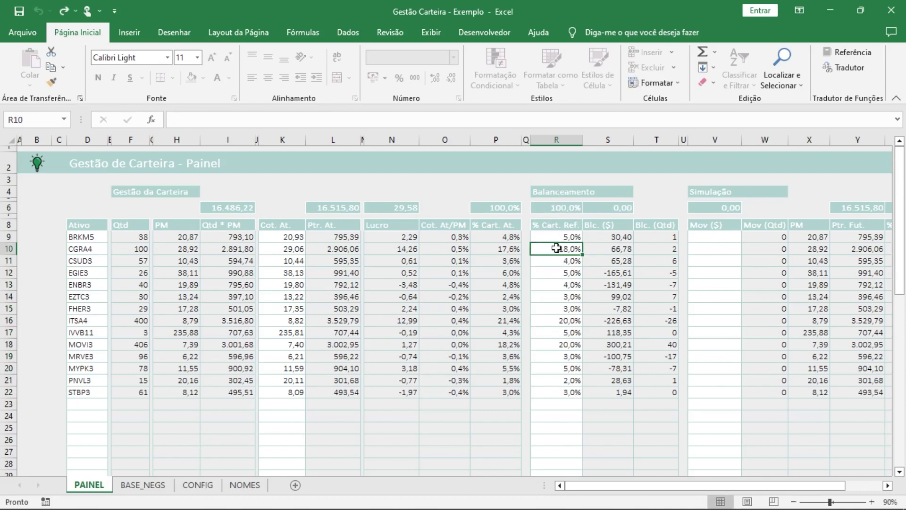
# Step: Review the % Cart. Ref., Blc. ($) and Blc. (Qtd) columns, including the Blc. ($) values of BRKM5 and ITSA4
pyautogui.moveTo(557, 236); pyautogui.dragTo(566, 392)
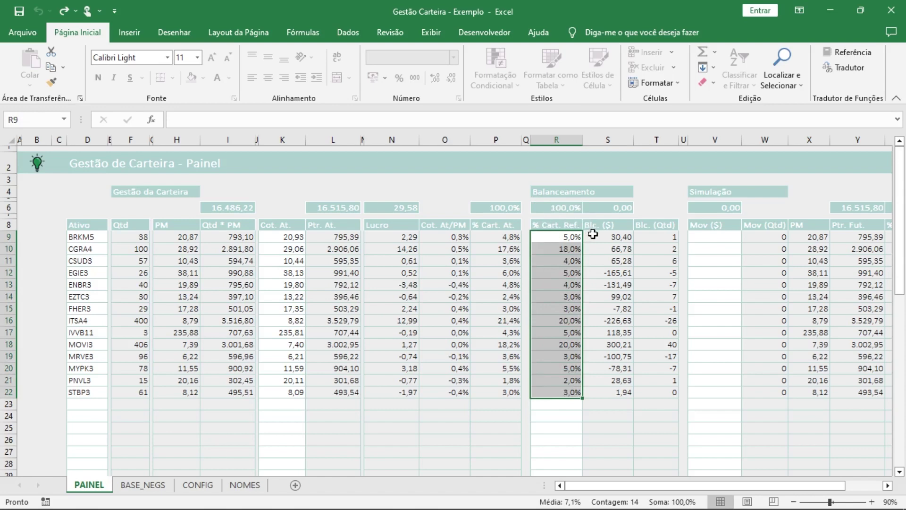
pyautogui.click(616, 235)
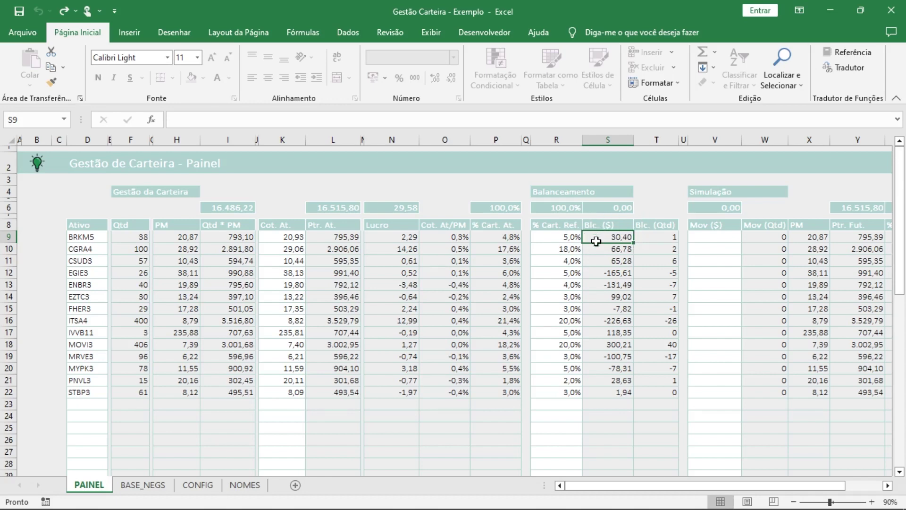
pyautogui.click(606, 321)
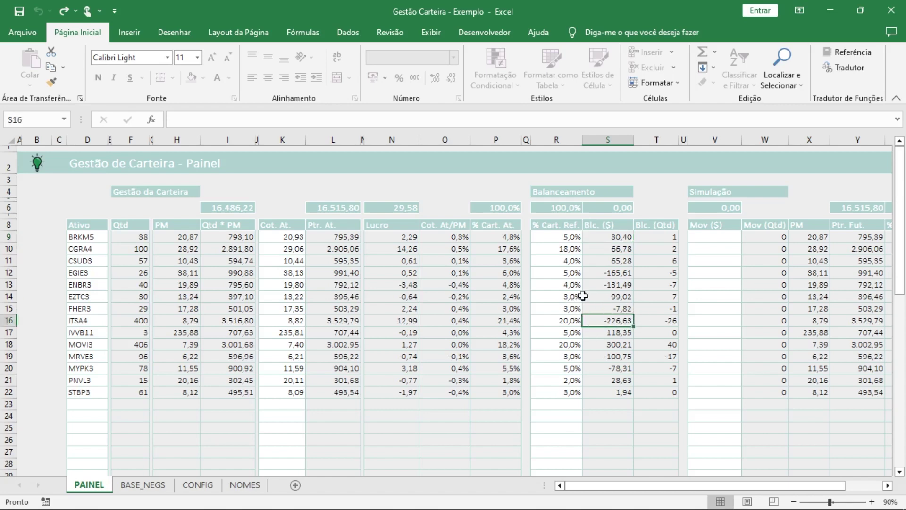
pyautogui.moveTo(613, 238); pyautogui.dragTo(628, 394)
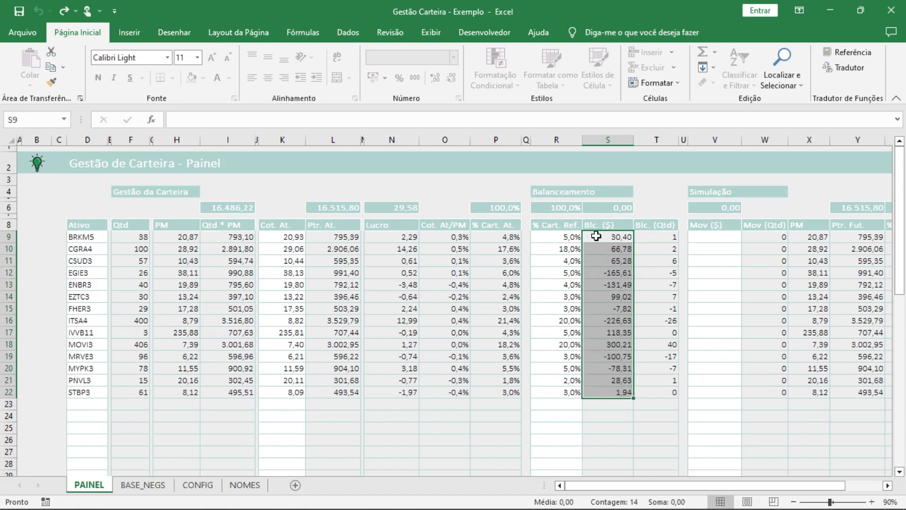
pyautogui.moveTo(643, 239); pyautogui.dragTo(664, 389)
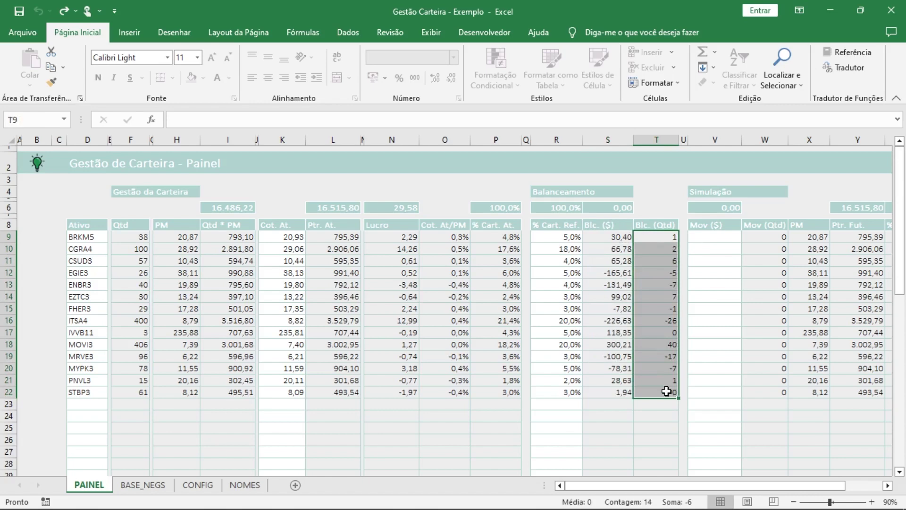
# Step: Compare the current quote of BRKM5 with its Blc. ($) and Blc. (Qtd) values
pyautogui.click(270, 236)
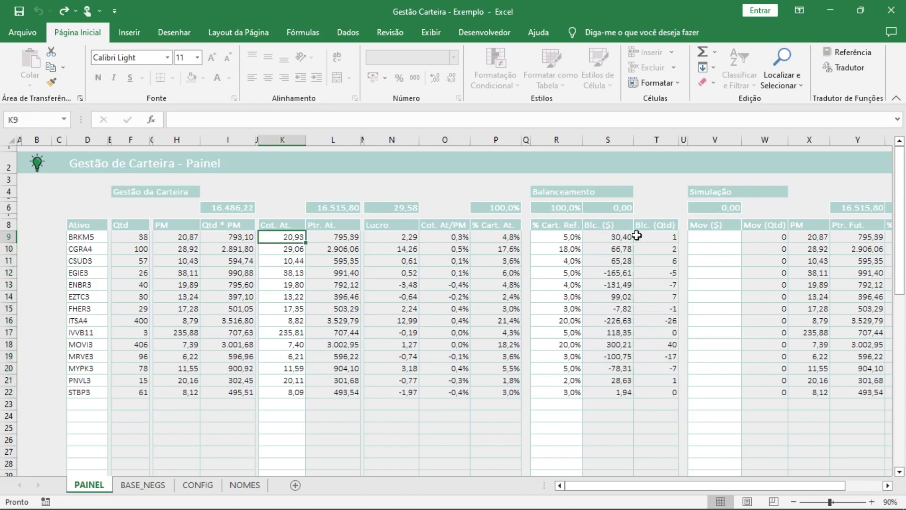
pyautogui.click(598, 236)
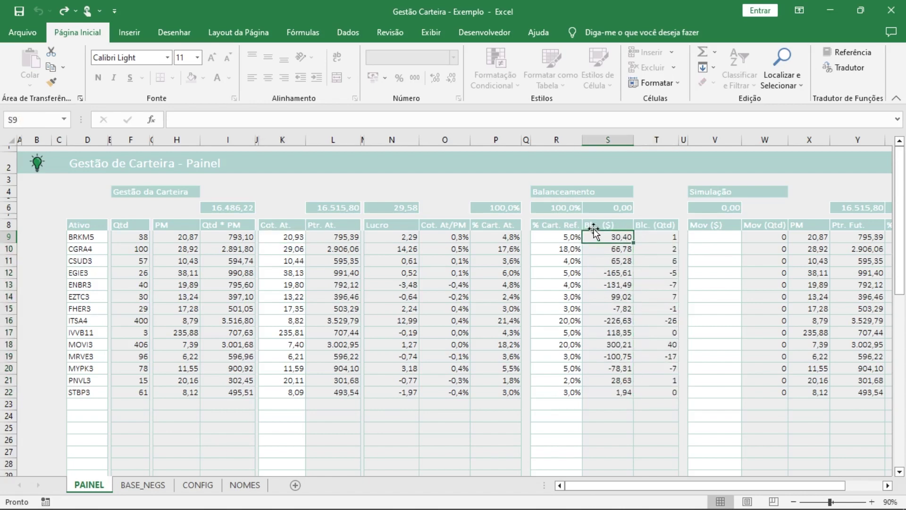
pyautogui.click(270, 238)
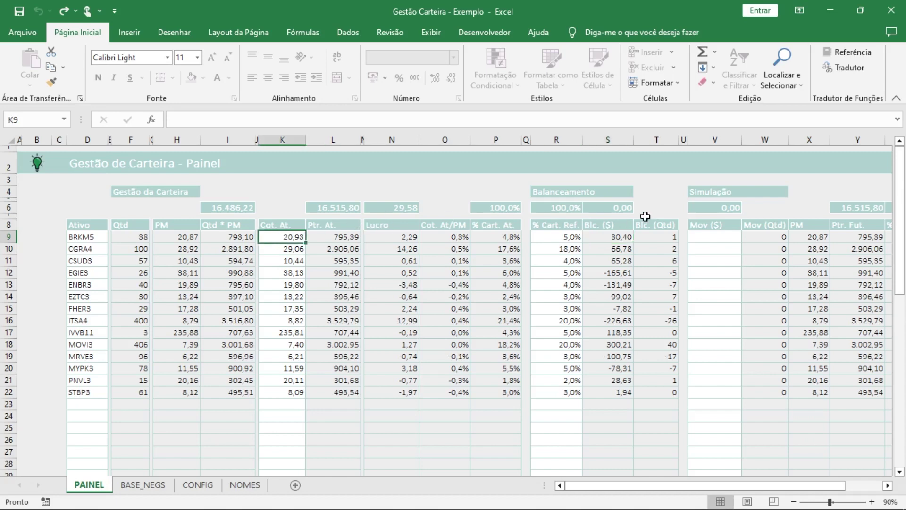
pyautogui.click(662, 235)
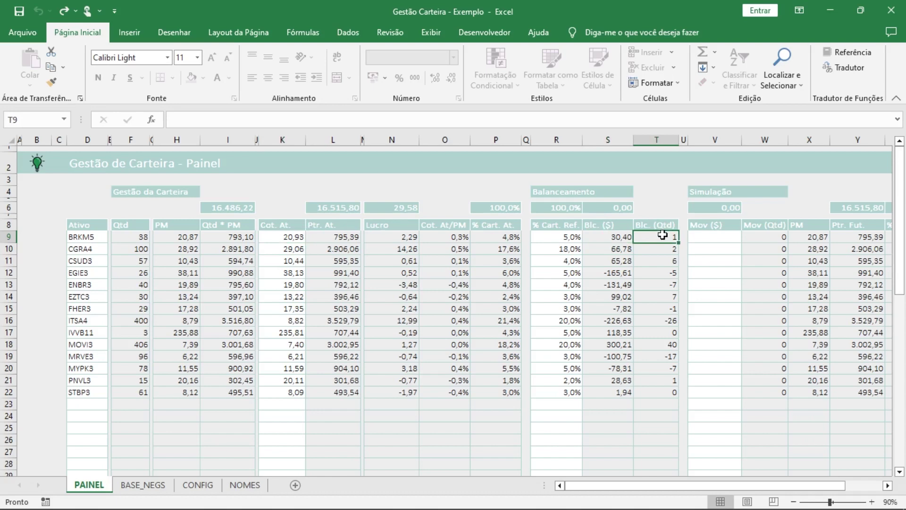
pyautogui.click(271, 239)
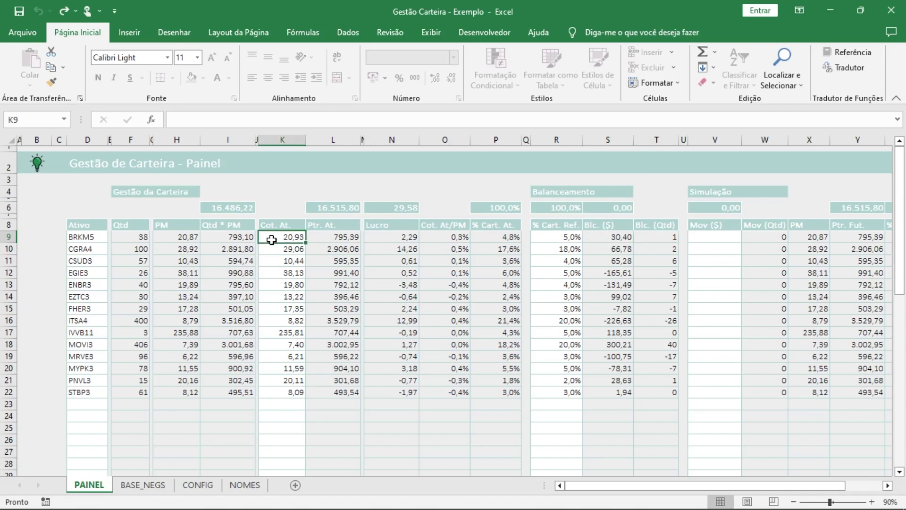
pyautogui.click(599, 236)
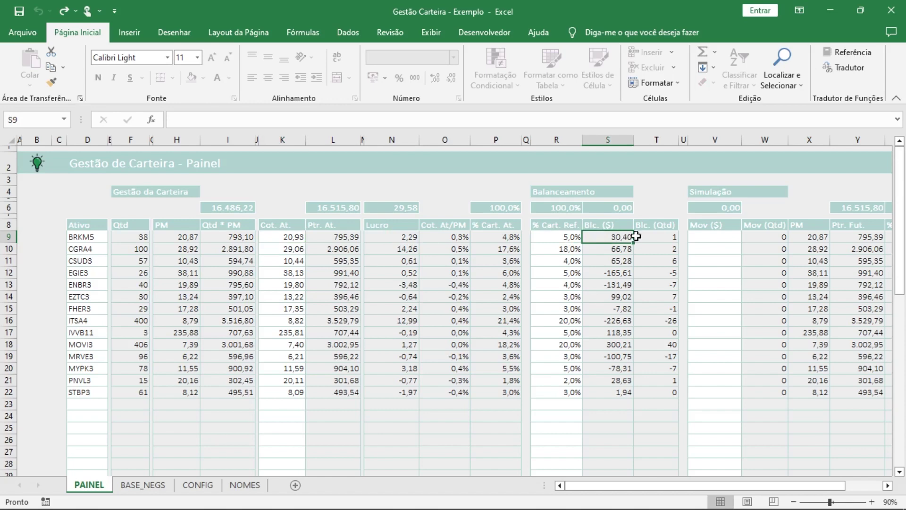
# Step: Review the Blc. (Qtd), % Cart. Ref. and Blc. ($) columns in Balanceamento, checking Blc. ($) against its total in S6
pyautogui.moveTo(643, 237); pyautogui.dragTo(654, 392)
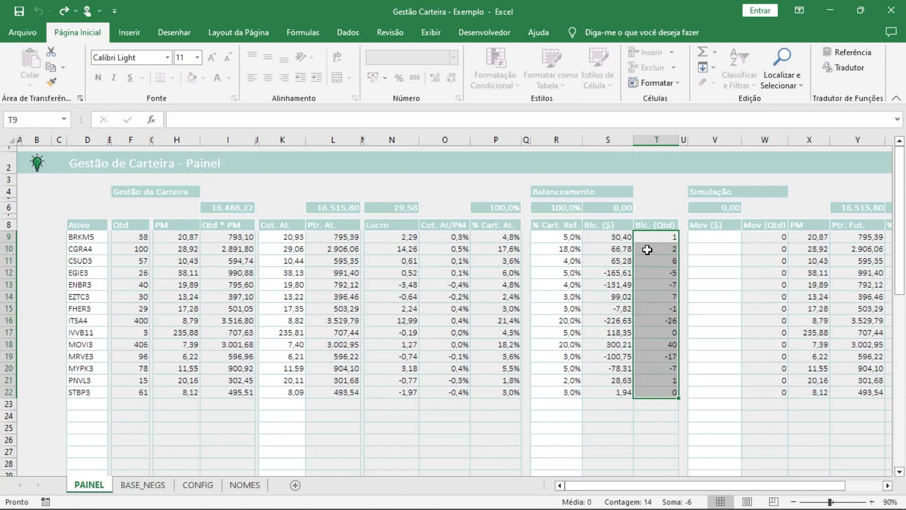
pyautogui.moveTo(646, 235)
pyautogui.mouseDown()
pyautogui.moveTo(684, 248)
pyautogui.moveTo(663, 236)
pyautogui.mouseUp()
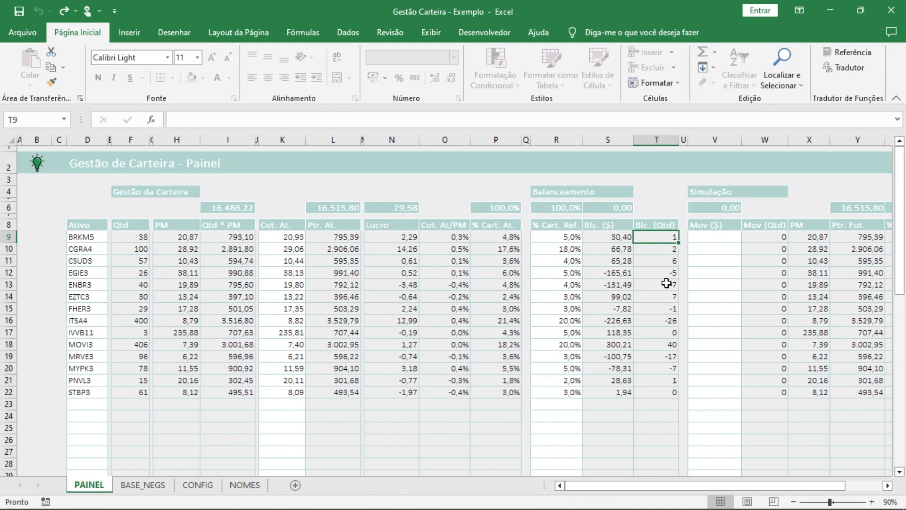
pyautogui.moveTo(562, 237); pyautogui.dragTo(570, 391)
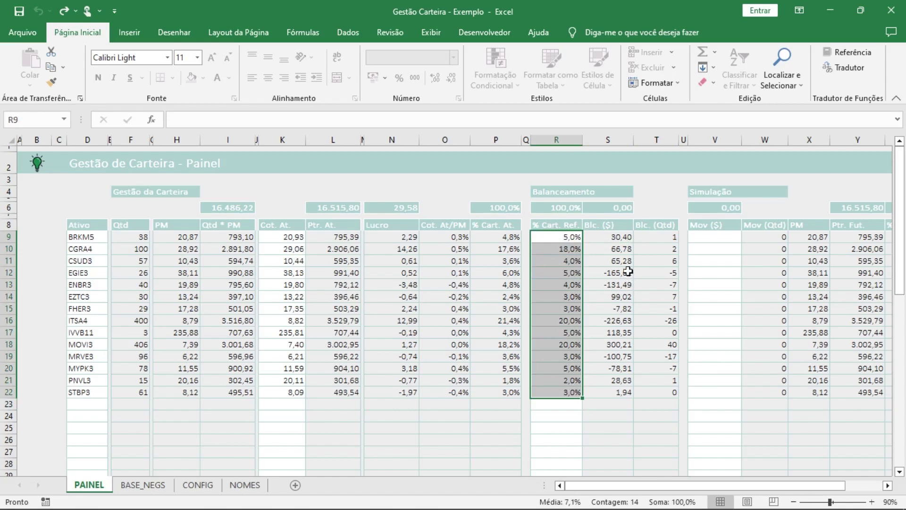
pyautogui.moveTo(617, 237); pyautogui.dragTo(622, 281)
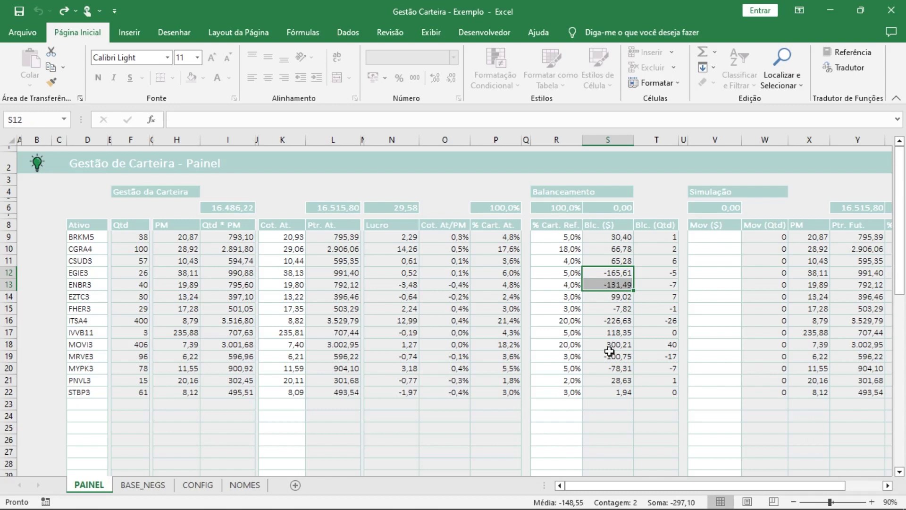
pyautogui.click(609, 210)
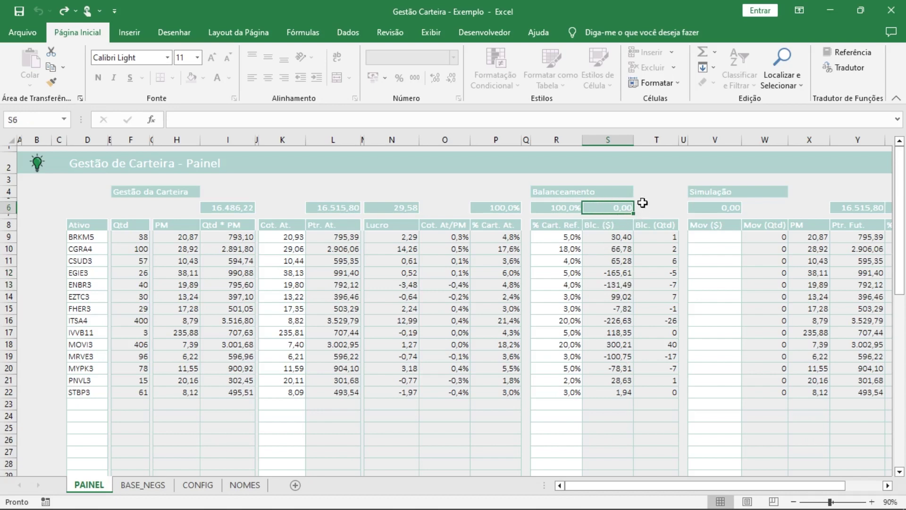
pyautogui.moveTo(608, 237); pyautogui.dragTo(611, 392)
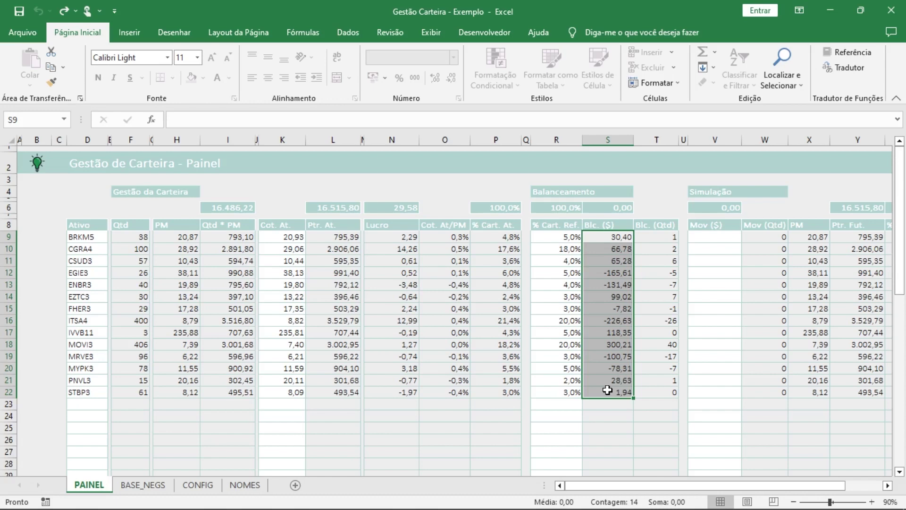
# Step: Enter a simulated movement of 500,00 for EGIE3 in the Mov ($) column of Simulação
pyautogui.moveTo(722, 485); pyautogui.dragTo(769, 488)
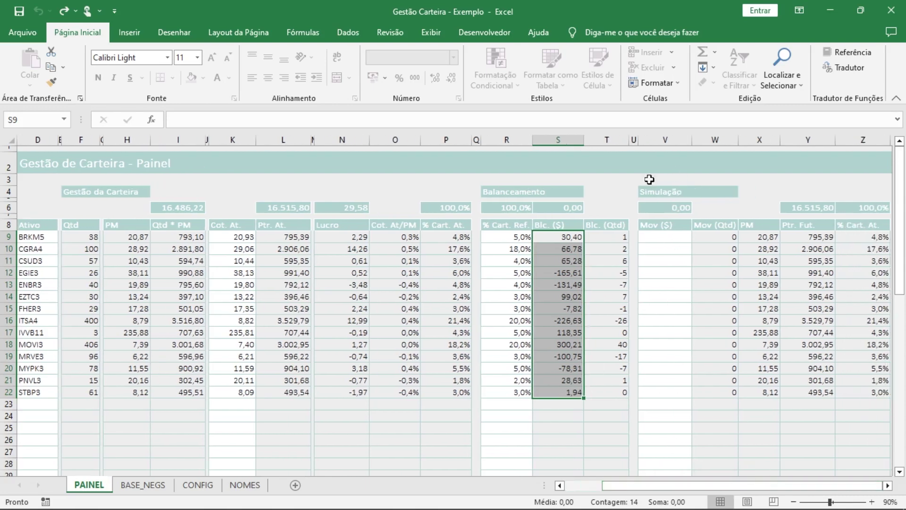
pyautogui.click(675, 237)
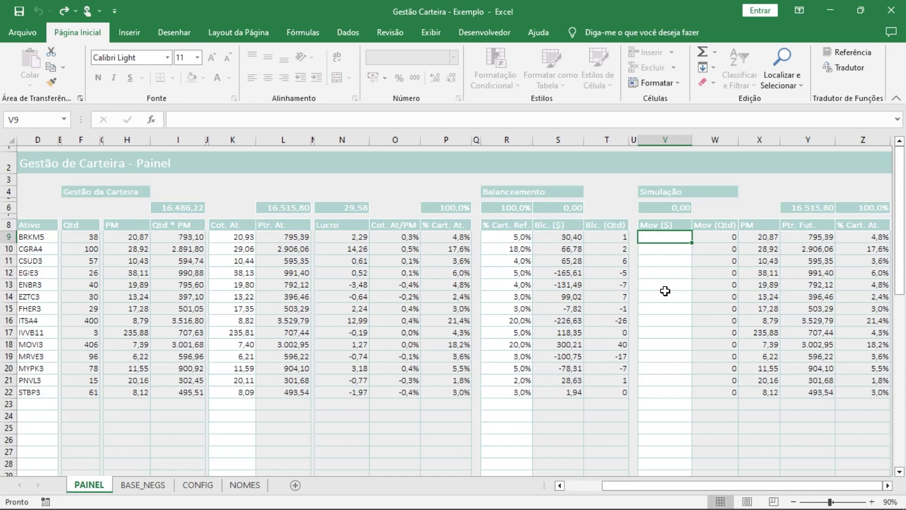
pyautogui.moveTo(661, 235); pyautogui.dragTo(668, 391)
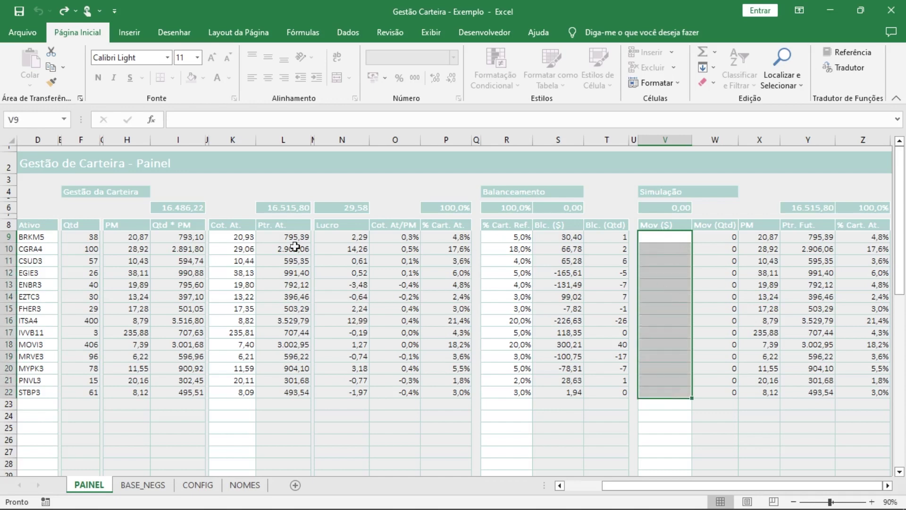
pyautogui.click(653, 273)
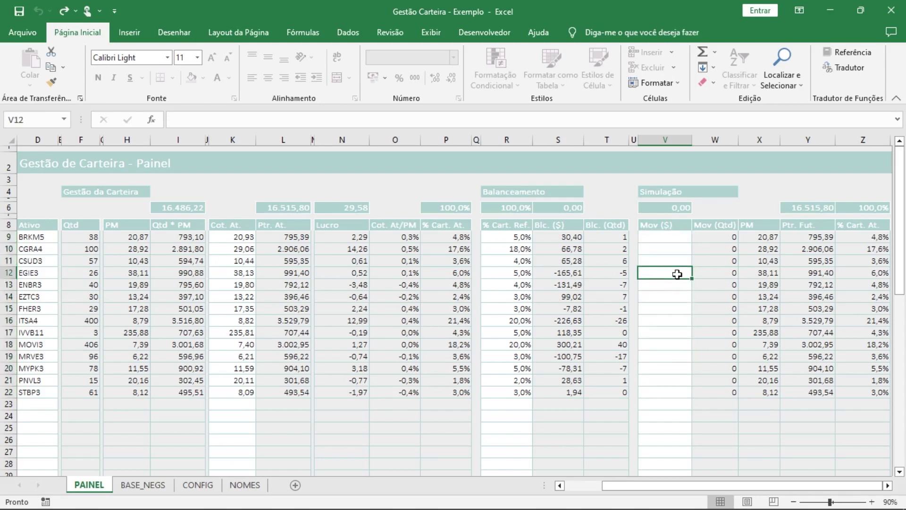
pyautogui.write('0')
pyautogui.press('Return')
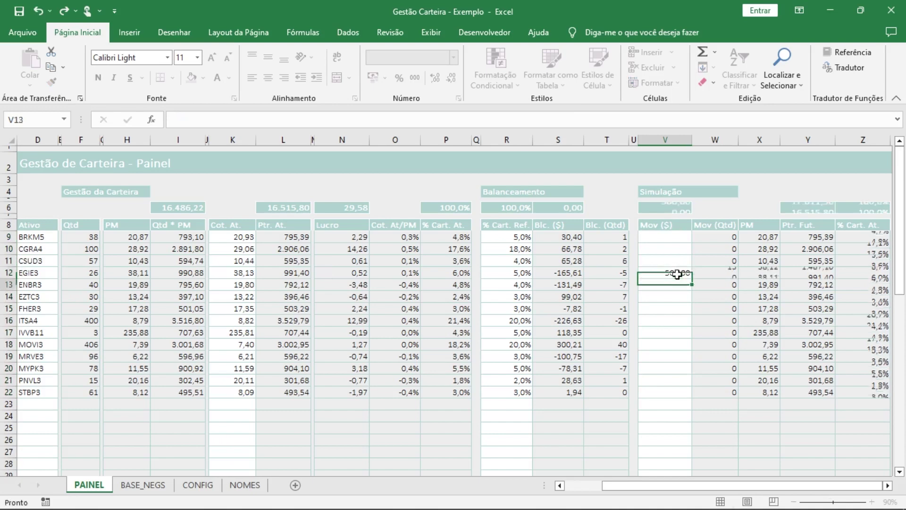
# Step: Enter a simulated movement of 500,00 for MOVI3 in the Mov ($) column
pyautogui.press('Down')
pyautogui.press('Down')
pyautogui.press('Down')
pyautogui.press('Down')
pyautogui.press('Down')
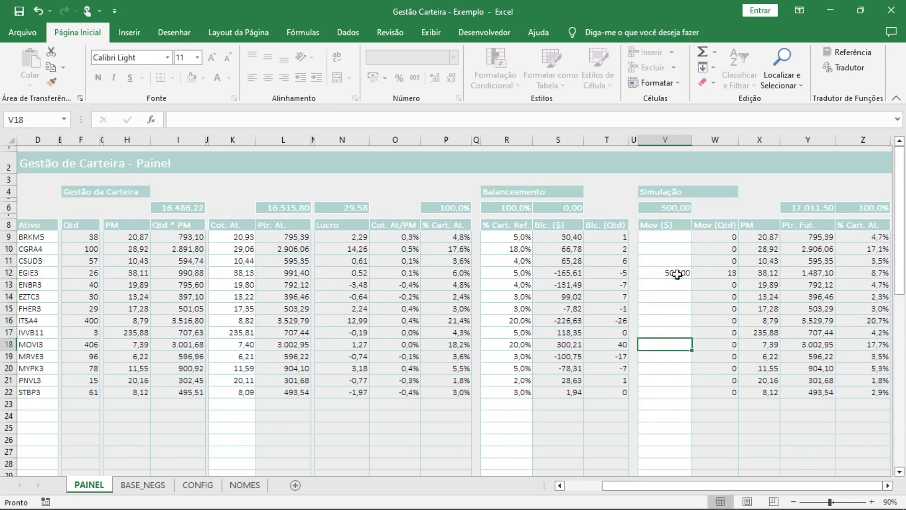
pyautogui.write('500')
pyautogui.press('Return')
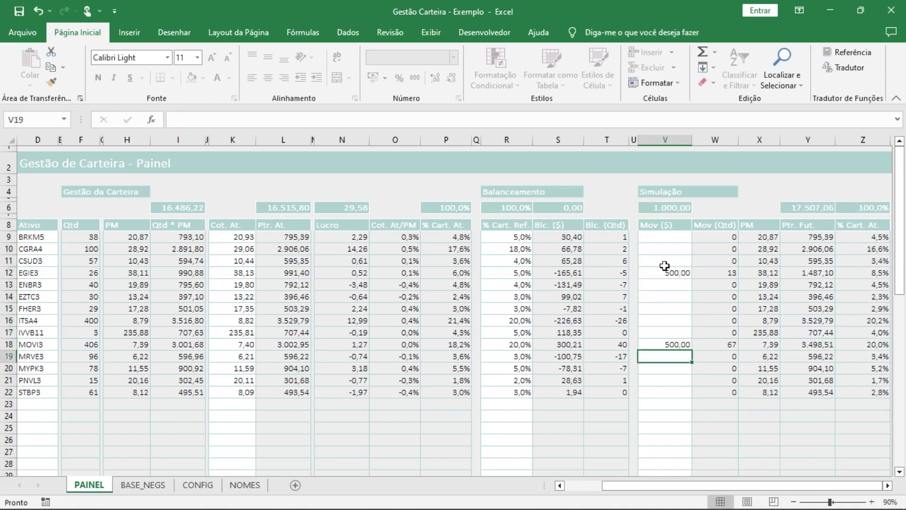
# Step: Check the Mov ($) entries from BRKM5 to STBP3 against the column total in V6
pyautogui.moveTo(665, 272); pyautogui.dragTo(668, 276)
pyautogui.click(671, 235)
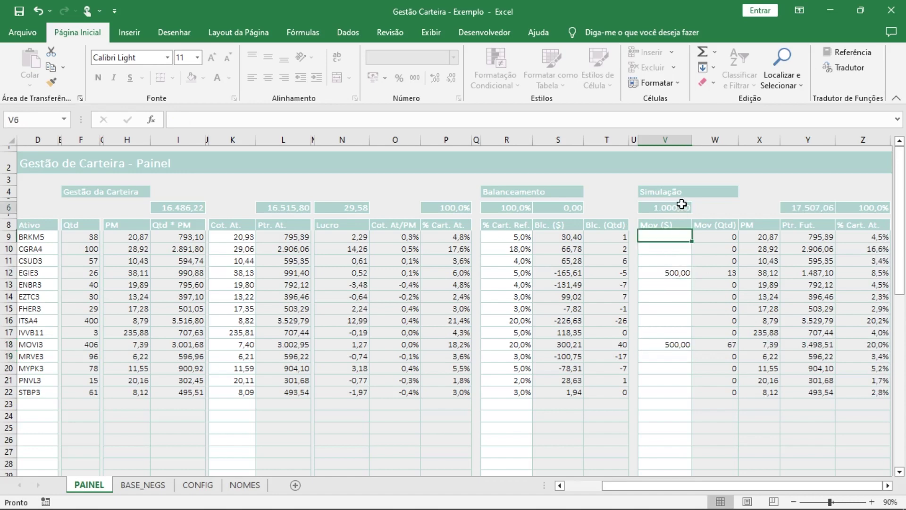
pyautogui.click(681, 207)
pyautogui.moveTo(676, 236); pyautogui.dragTo(670, 393)
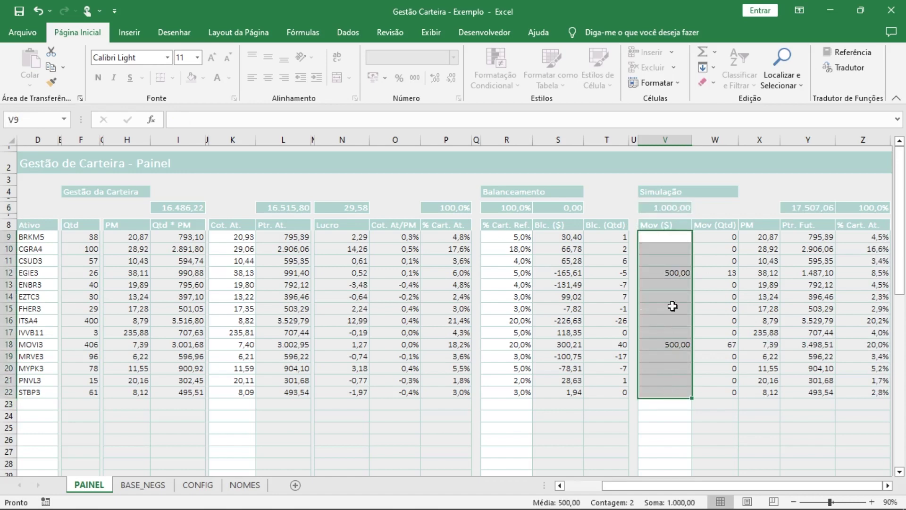
# Step: Review the Mov (Qtd) values of EGIE3 and MOVI3, and compare EGIE3's simulated PM with its current PM
pyautogui.click(712, 272)
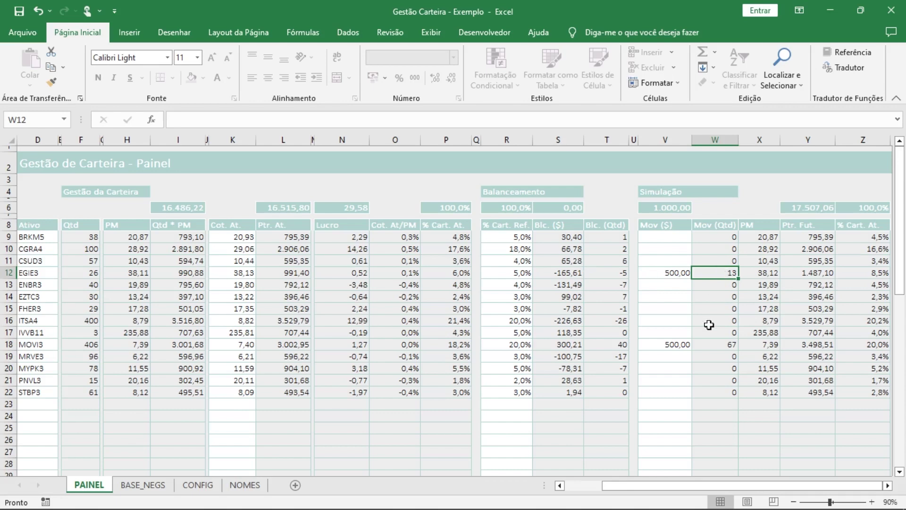
pyautogui.click(706, 345)
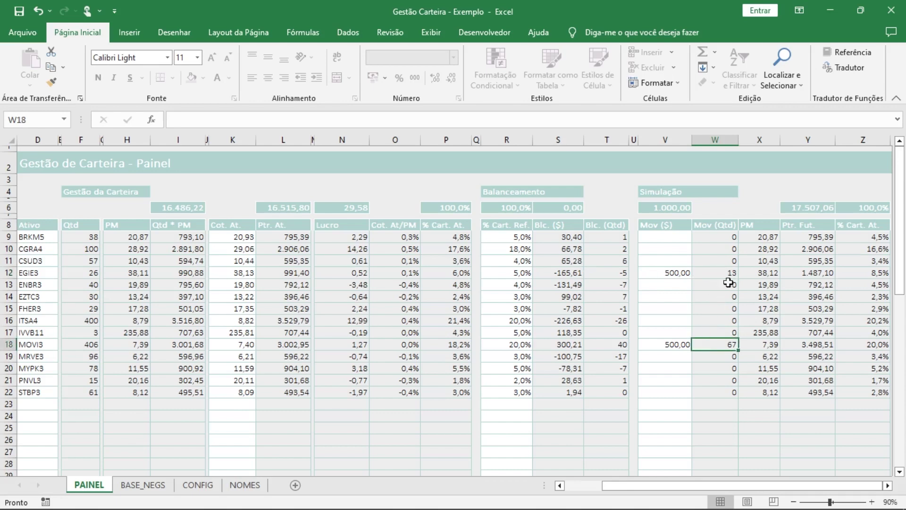
pyautogui.moveTo(761, 239); pyautogui.dragTo(764, 388)
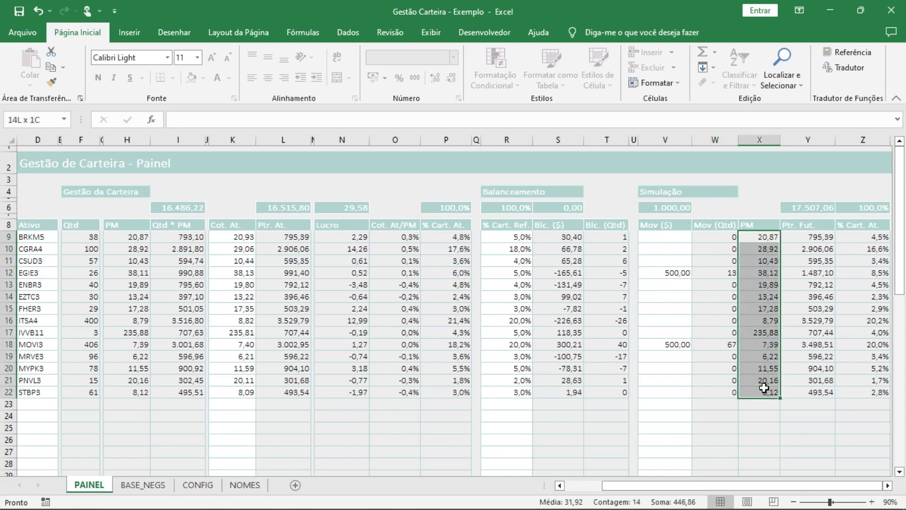
pyautogui.click(749, 272)
pyautogui.click(132, 269)
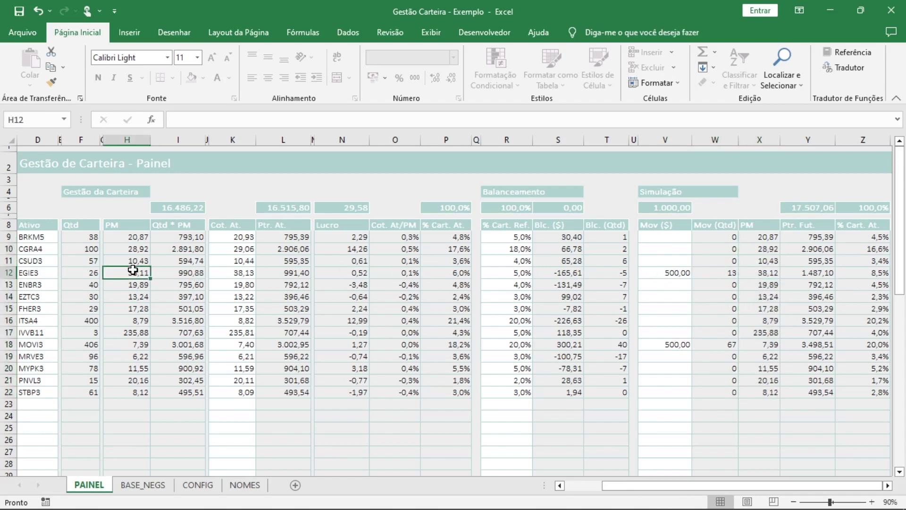
pyautogui.click(749, 269)
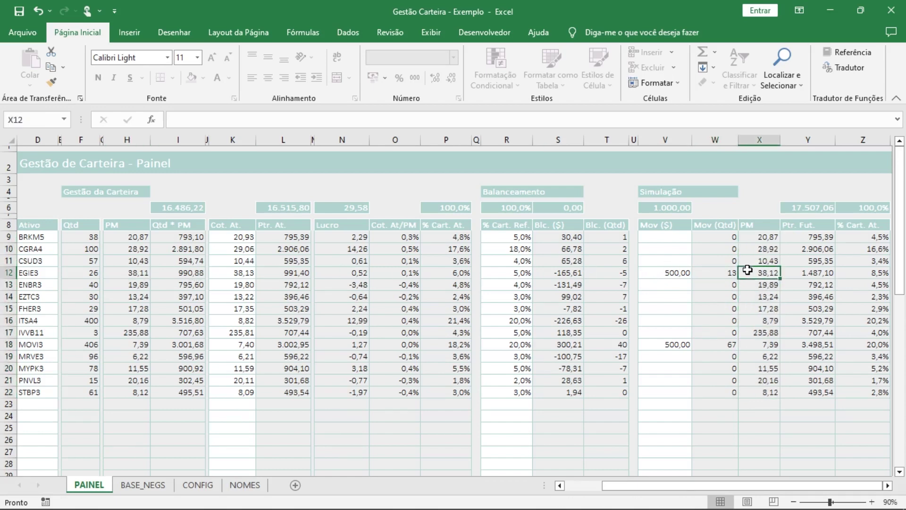
# Step: Try a current quote of 30,00 for EGIE3 in Cot. At., and undo the entry
pyautogui.click(231, 272)
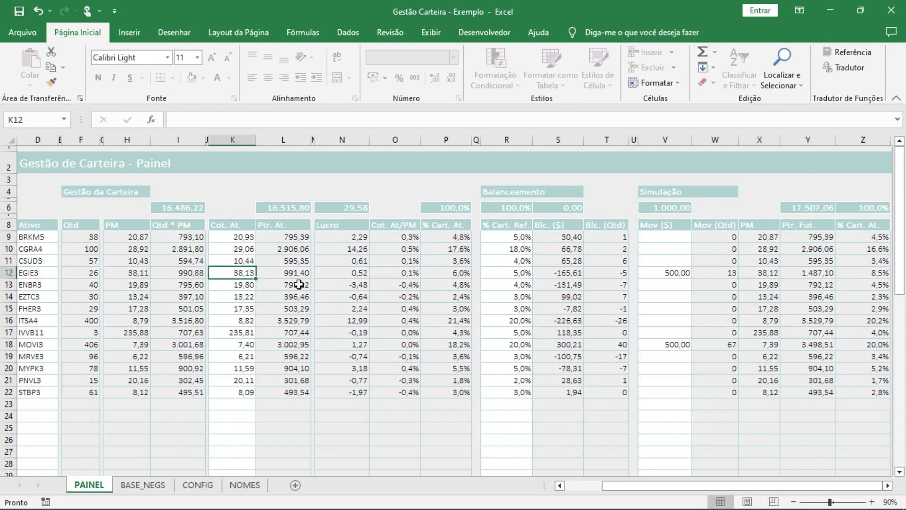
pyautogui.write('30')
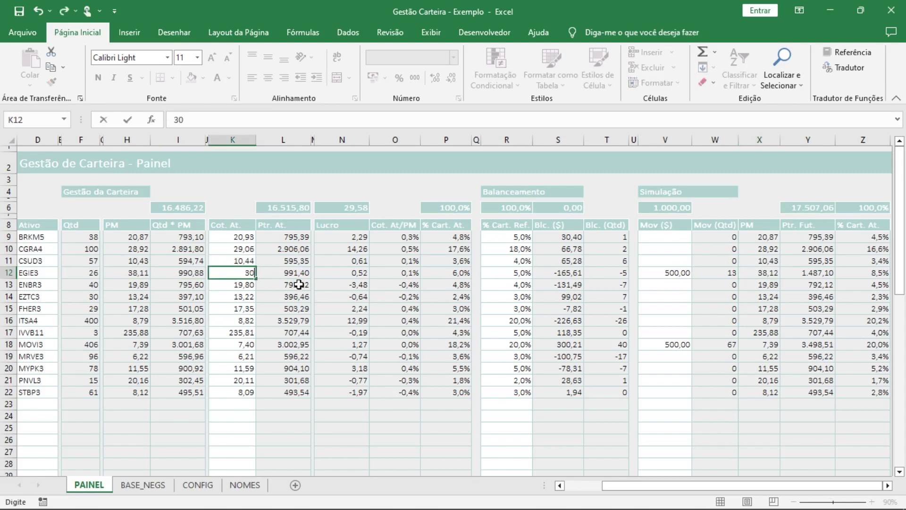
pyautogui.press('Return')
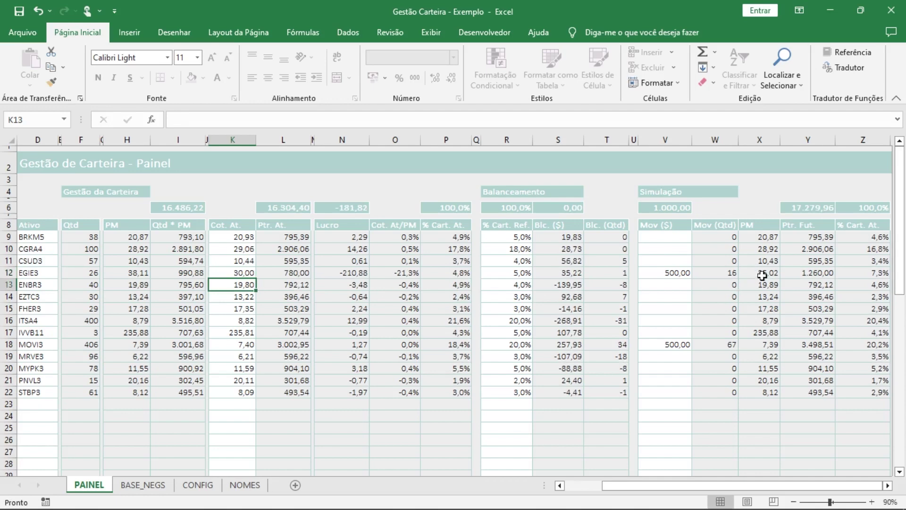
pyautogui.hotkey('ctrl', 'z')
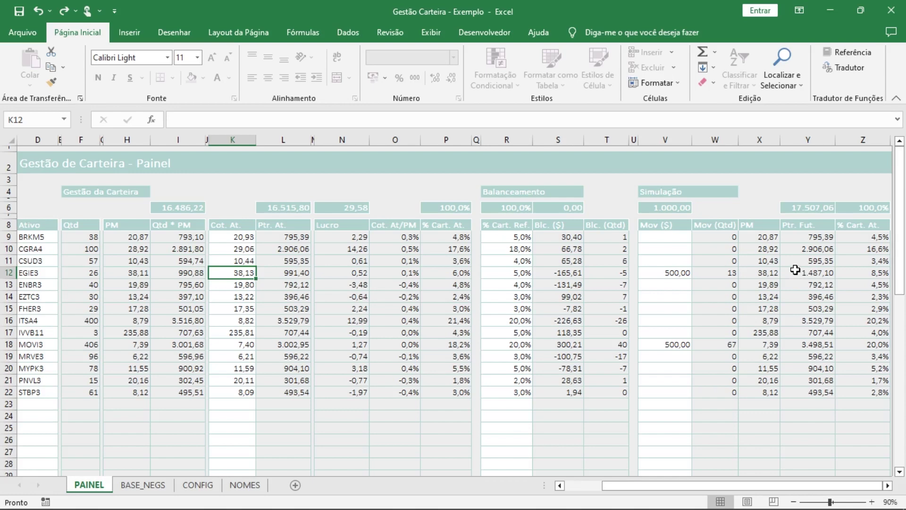
# Step: Review EGIE3's simulated Mov ($), Mov (Qtd) and Ptr. Fut., and compare its simulated % Cart. At. with the current share
pyautogui.click(663, 273)
pyautogui.click(712, 273)
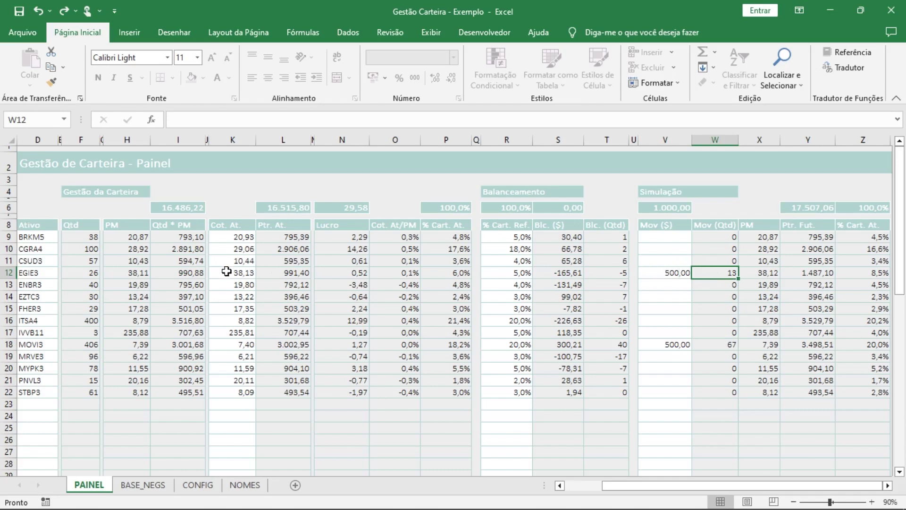
pyautogui.click(804, 272)
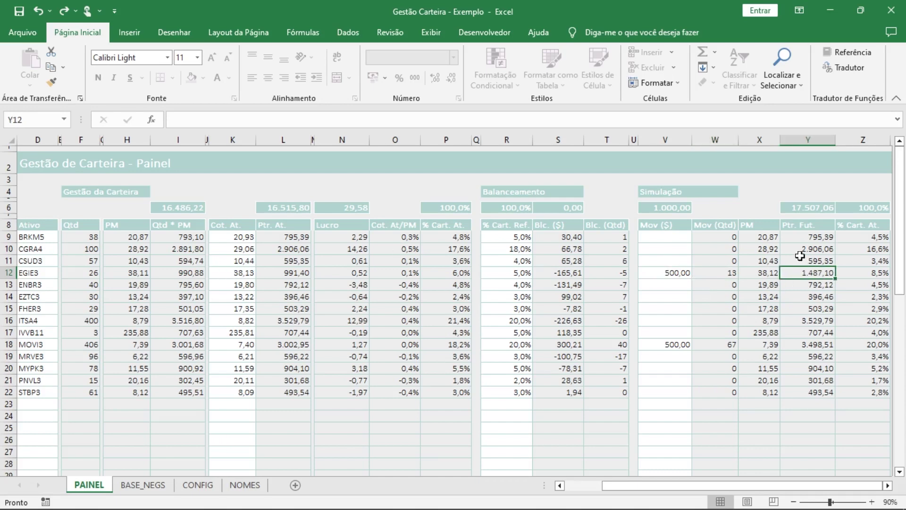
pyautogui.click(852, 274)
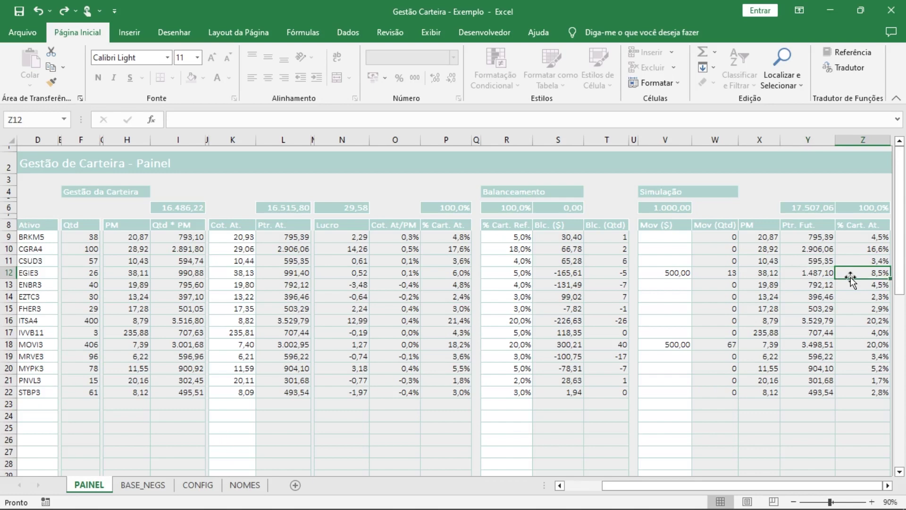
pyautogui.click(445, 274)
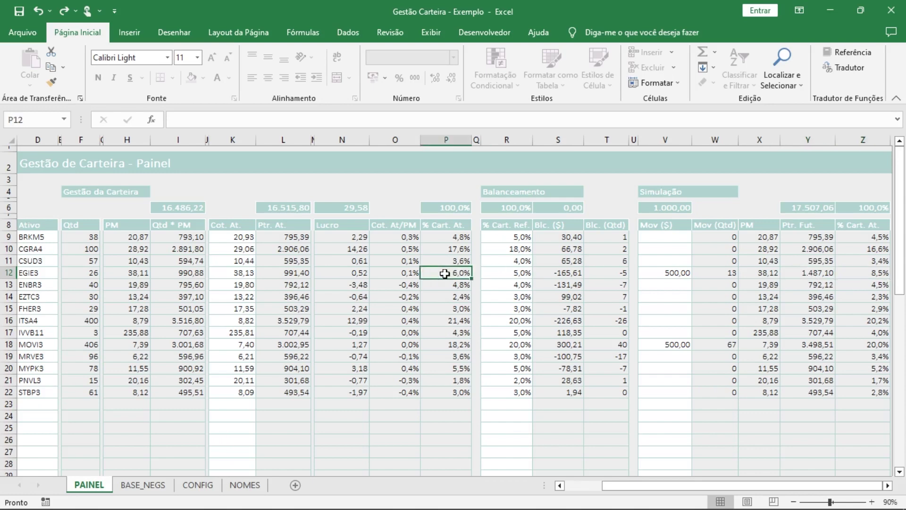
pyautogui.click(847, 273)
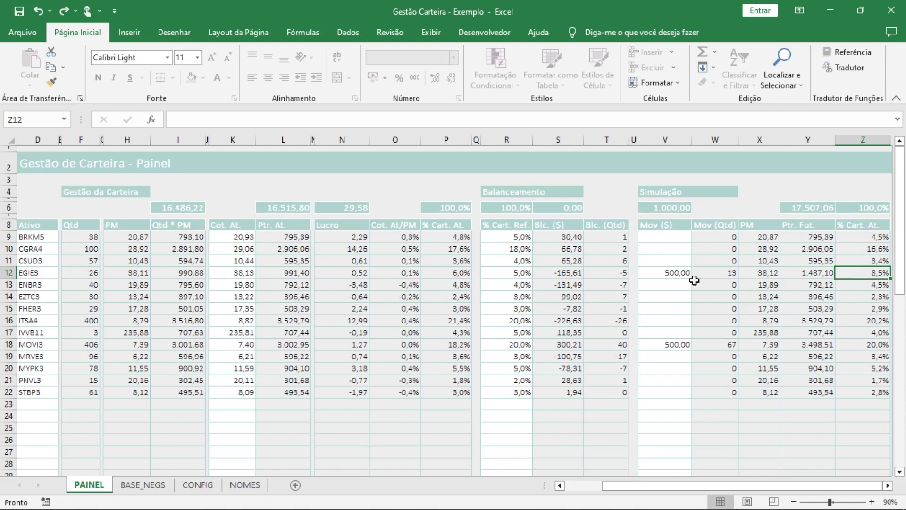
# Step: Try a simulated sale of -250,00 for EGIE3 in Mov ($), and undo the entry
pyautogui.click(661, 276)
pyautogui.write('-')
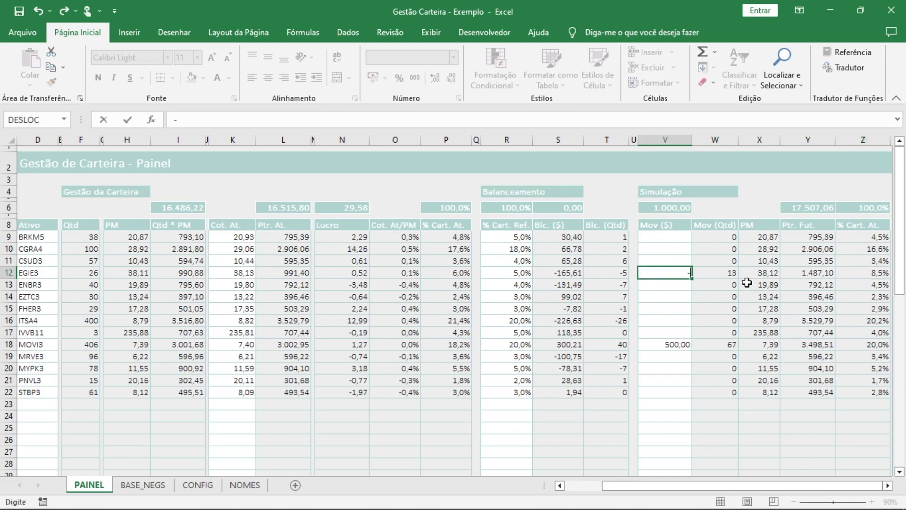
pyautogui.write('250')
pyautogui.press('Return')
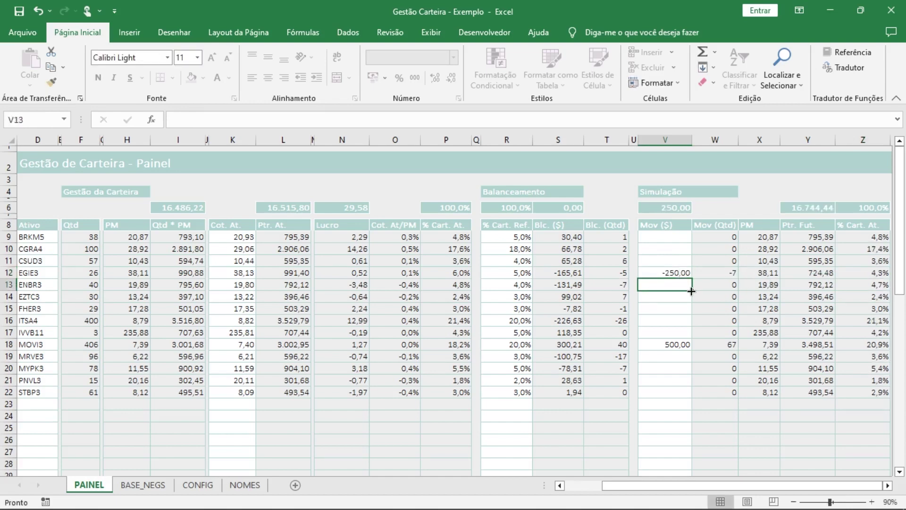
pyautogui.hotkey('ctrl', 'z')
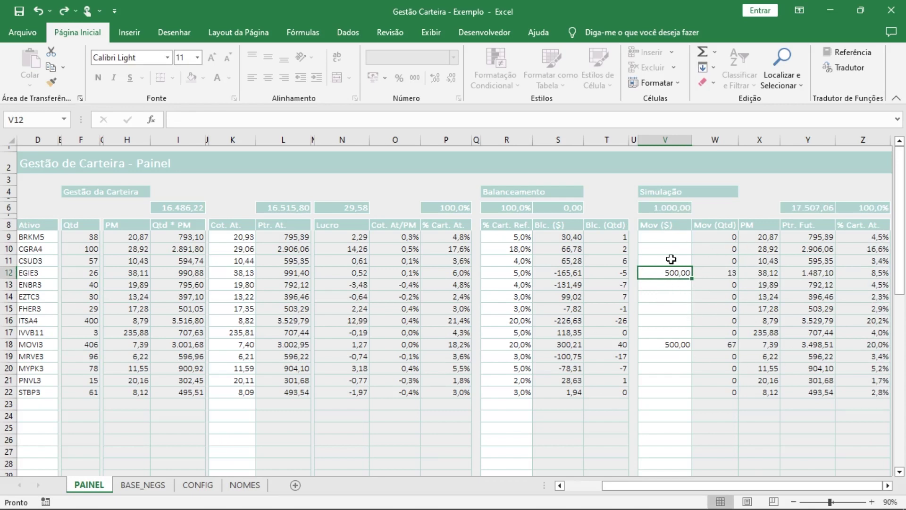
pyautogui.hscroll(-2, 548, 474)
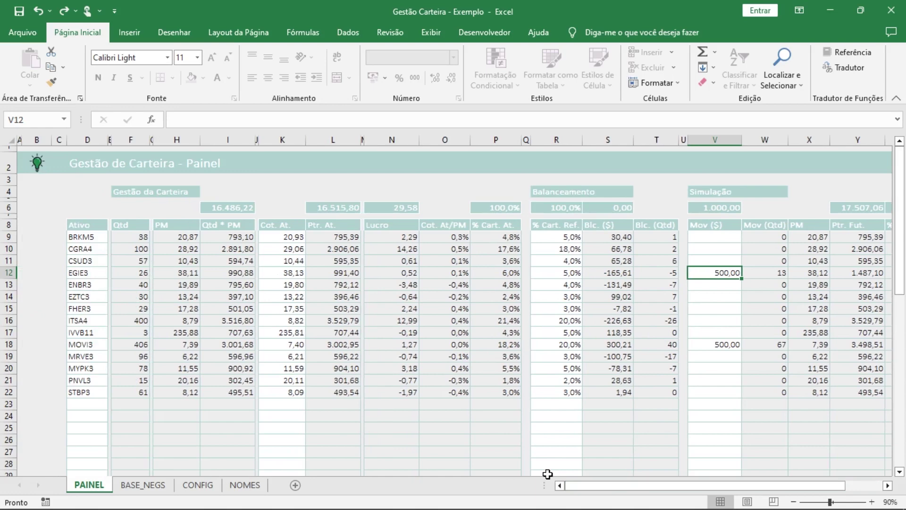